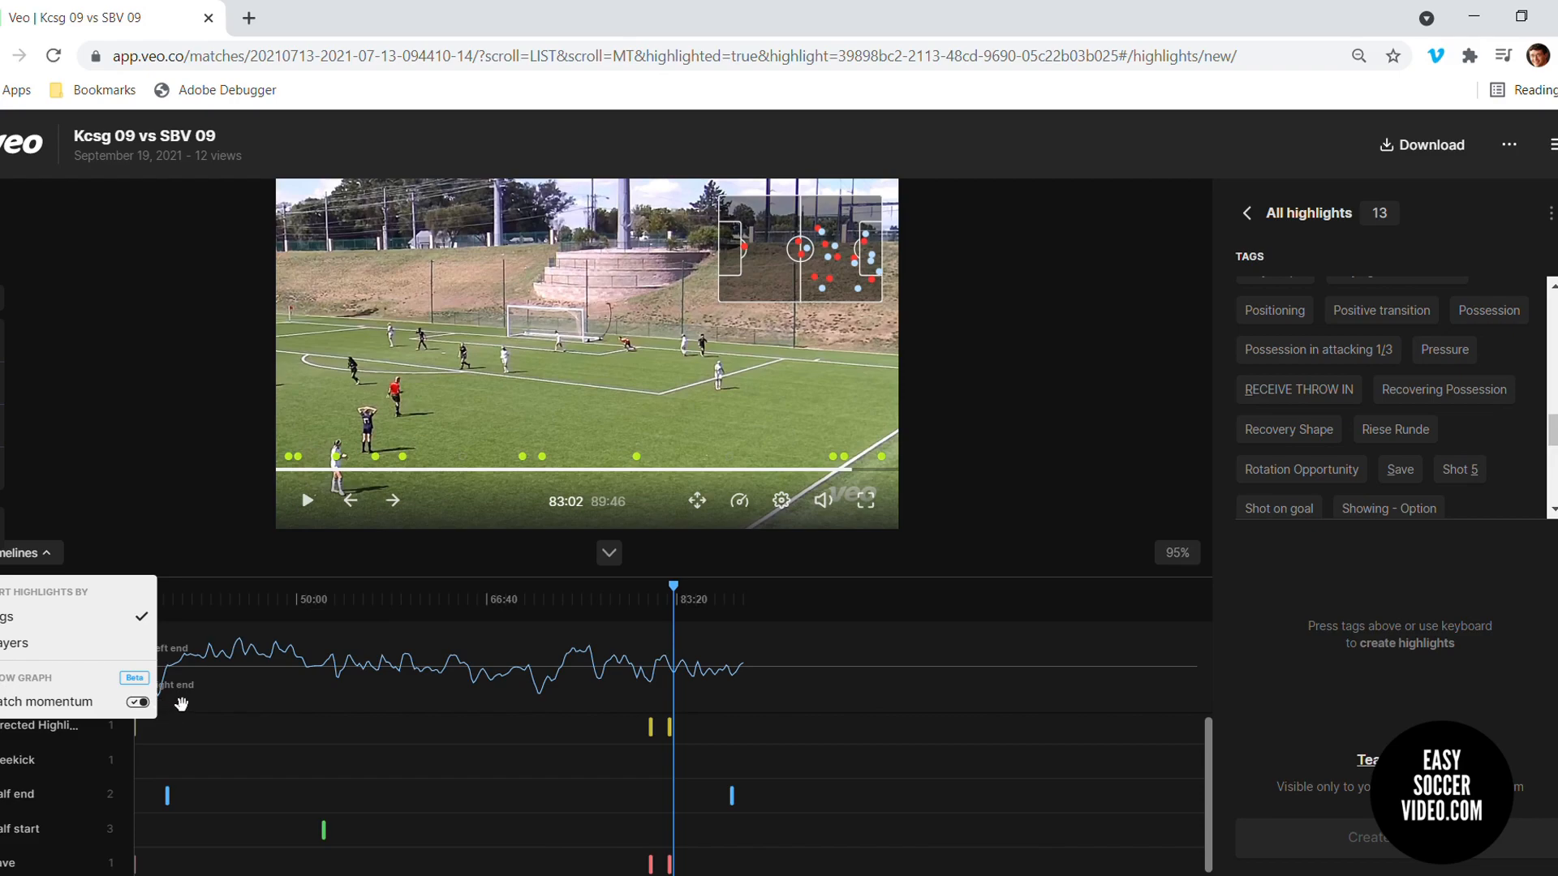
# Close the timeline options and scrub back along the timeline to examine the match momentum graph around 40:41
pyautogui.click(36, 554)
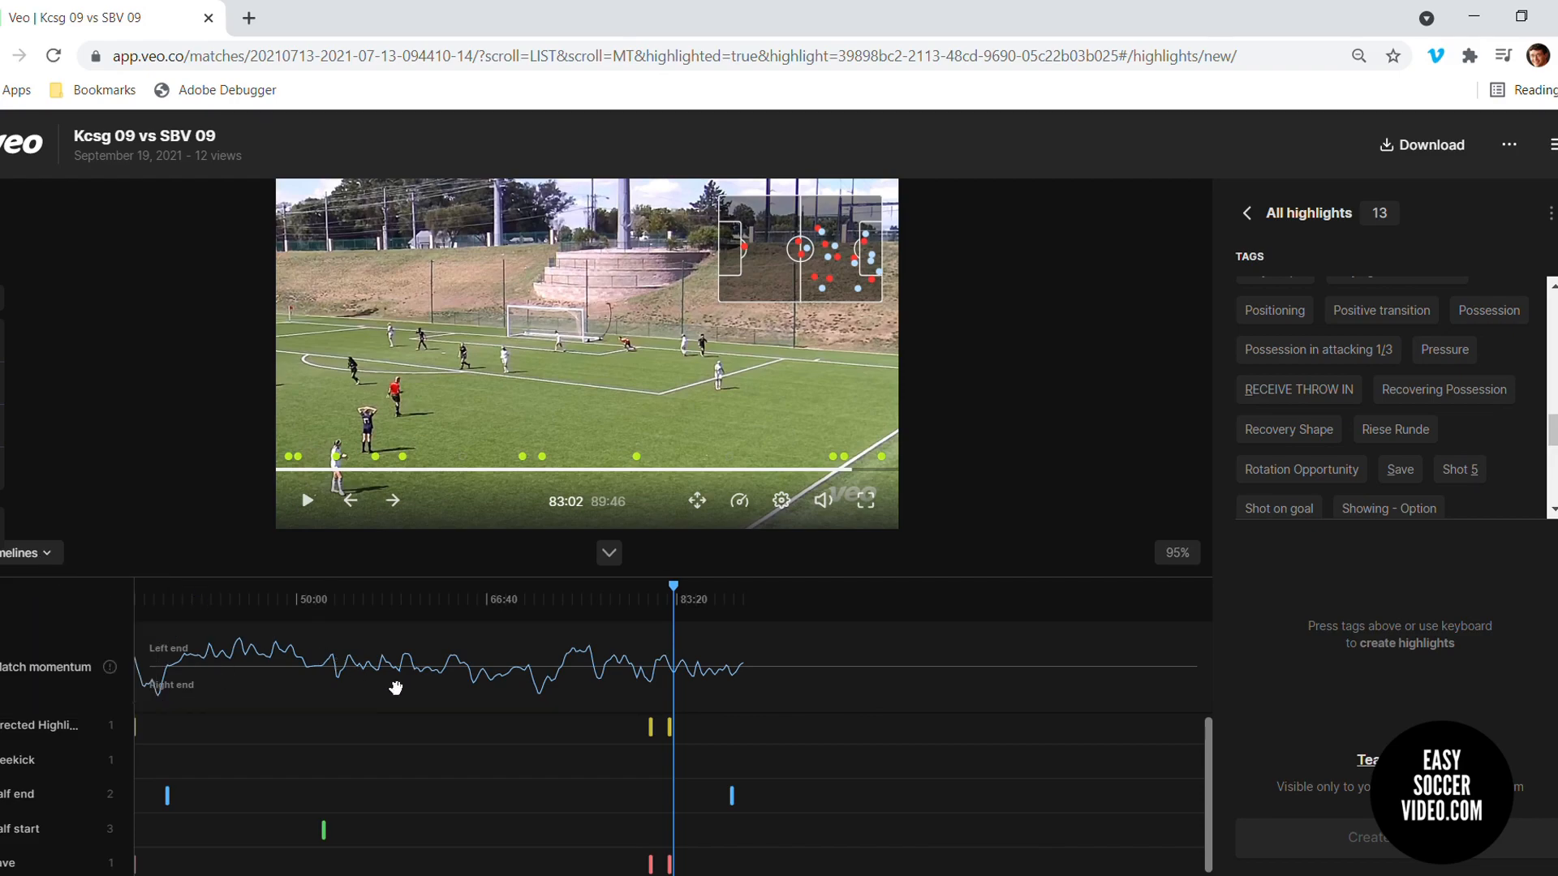
pyautogui.scroll(3, 673, 704)
pyautogui.moveTo(653, 705); pyautogui.dragTo(772, 704)
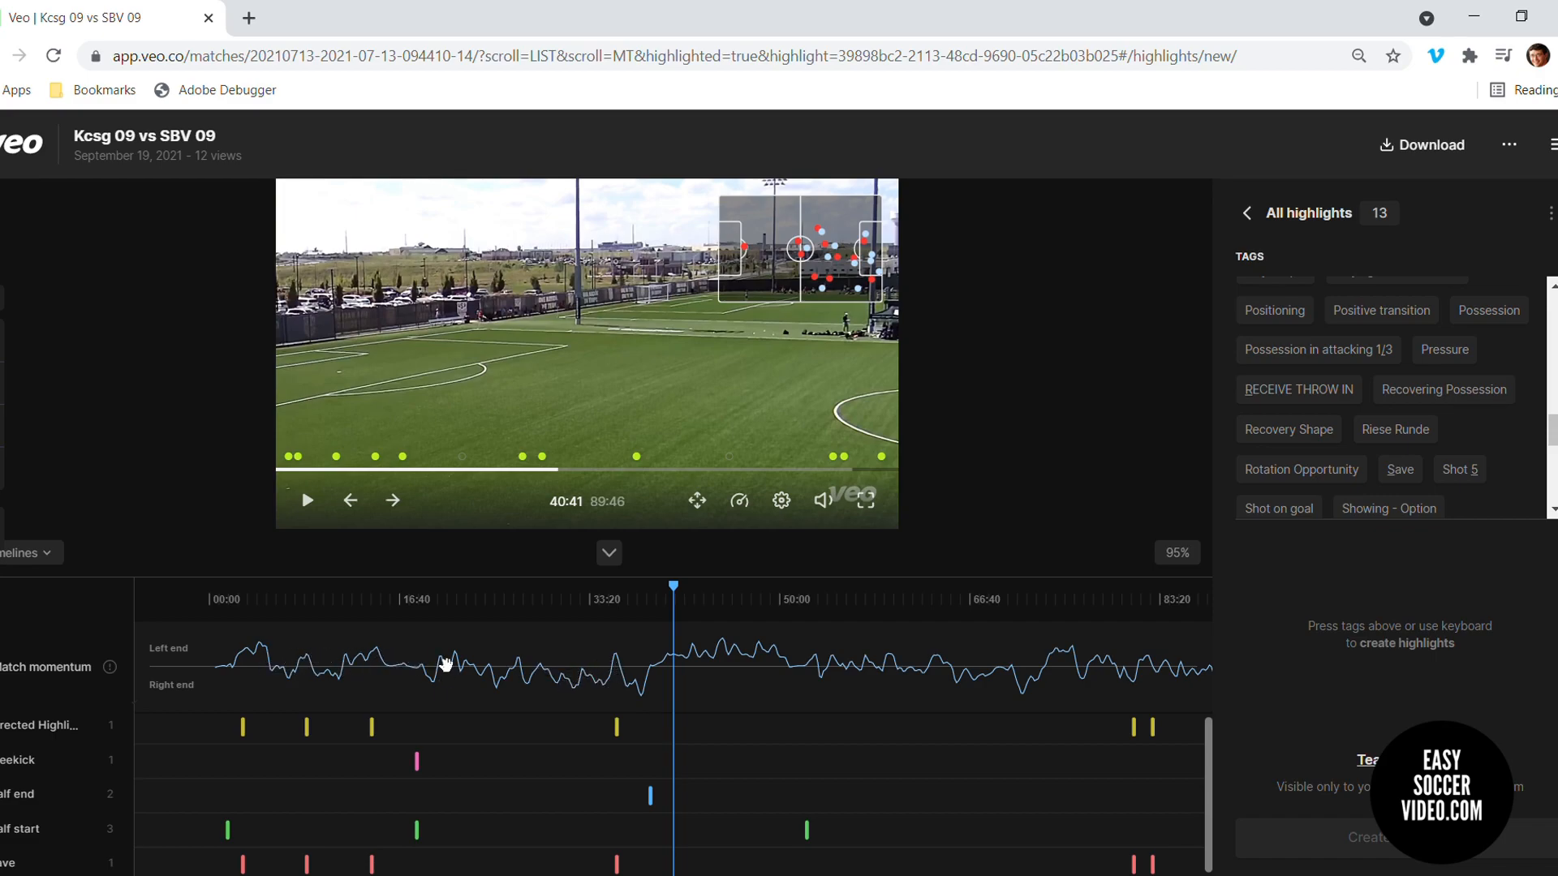
# Play the late second-half footage and pause it at 82:46, just before the attack on goal
pyautogui.click(308, 500)
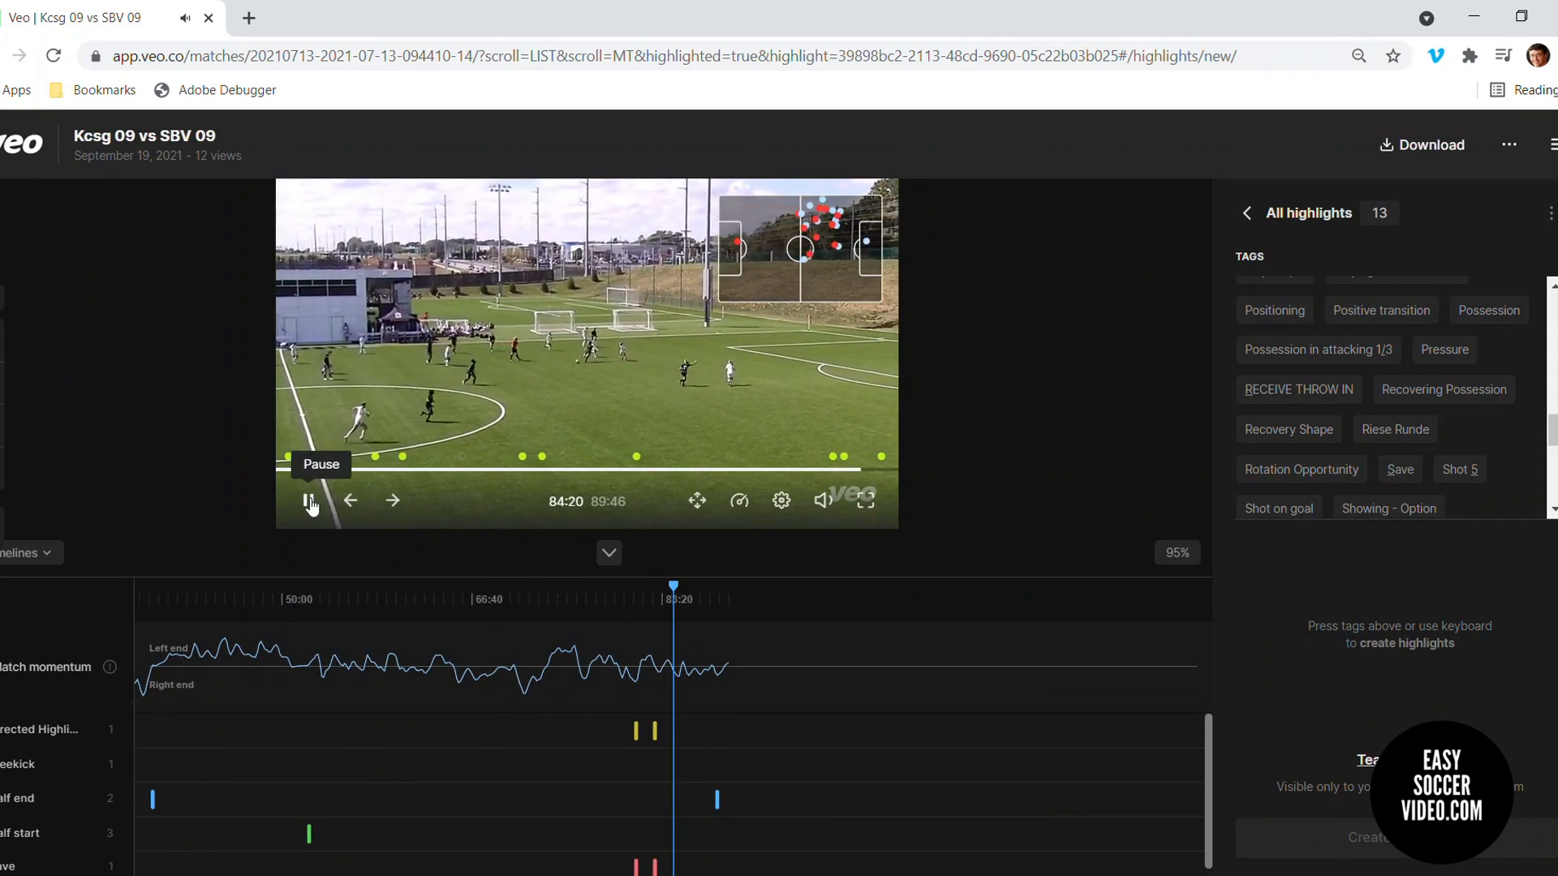
pyautogui.click(309, 501)
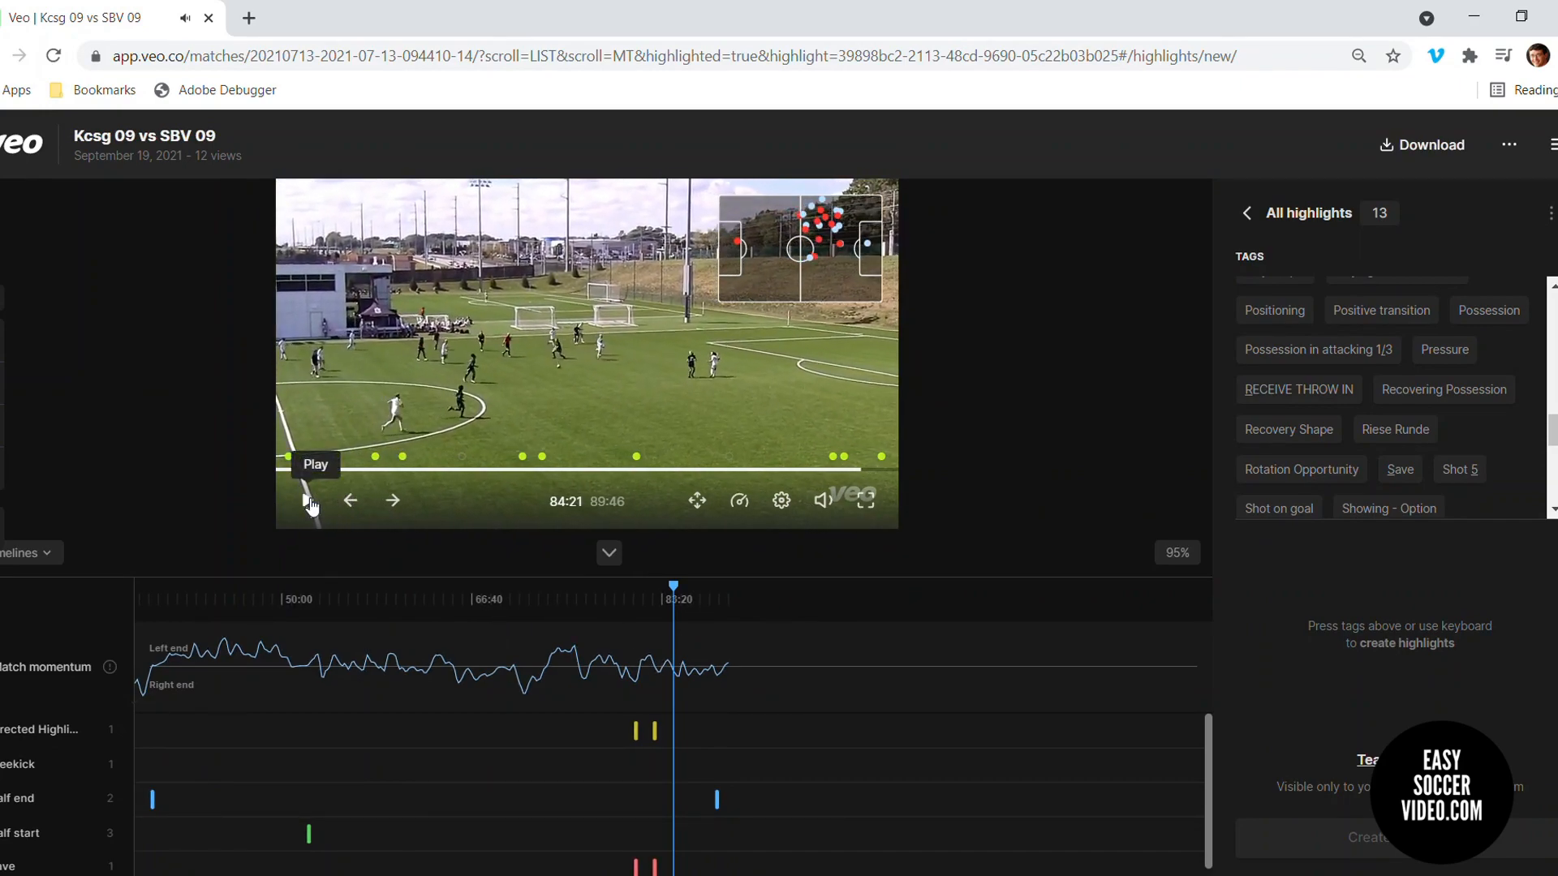
pyautogui.click(309, 501)
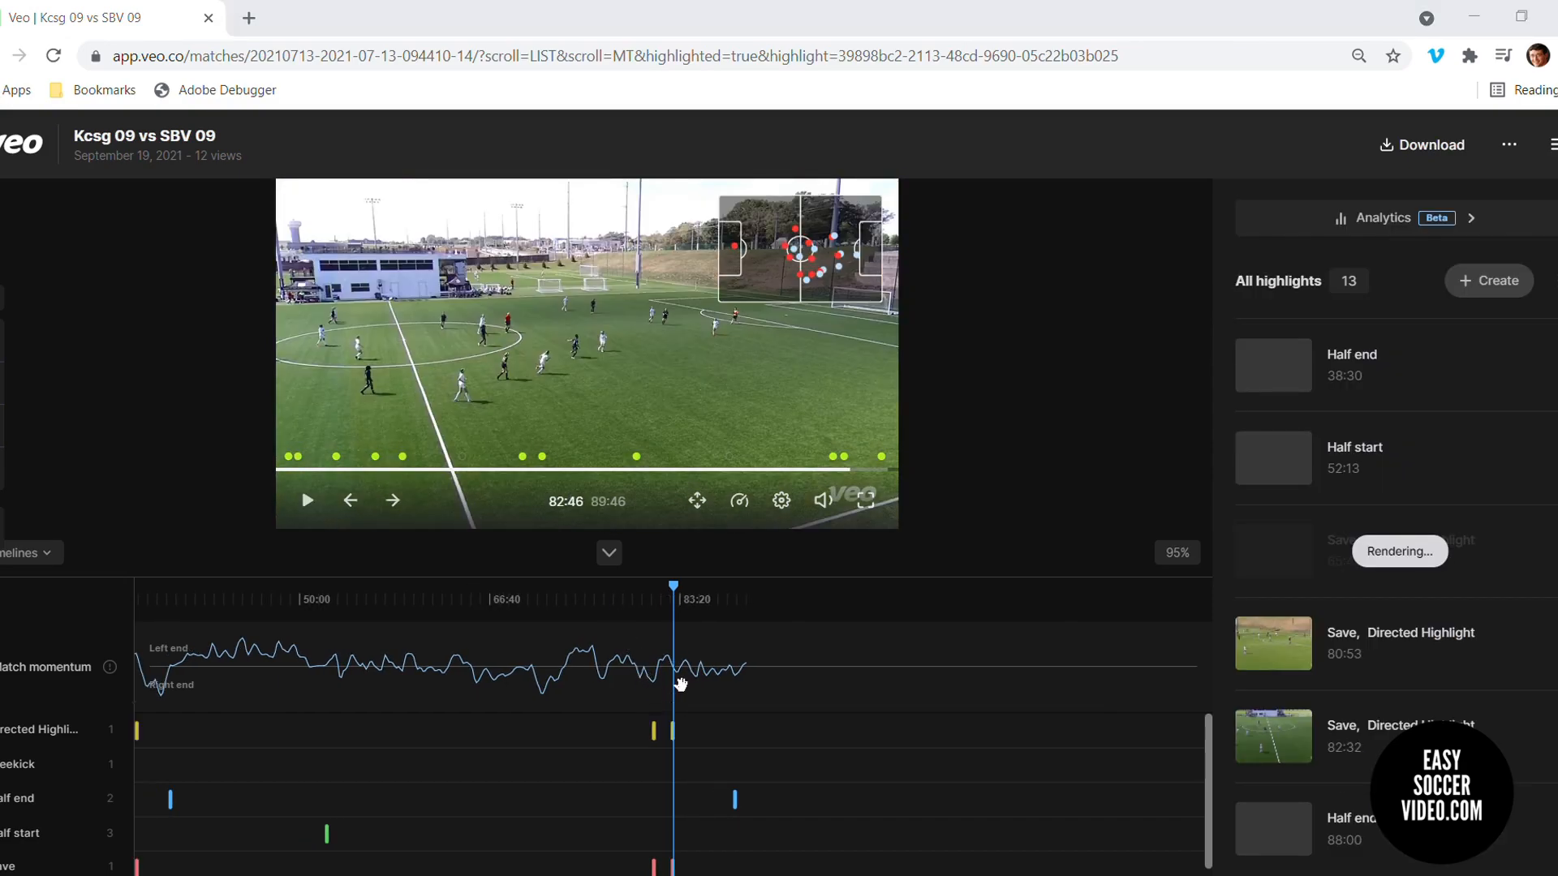
pyautogui.click(308, 500)
pyautogui.click(309, 501)
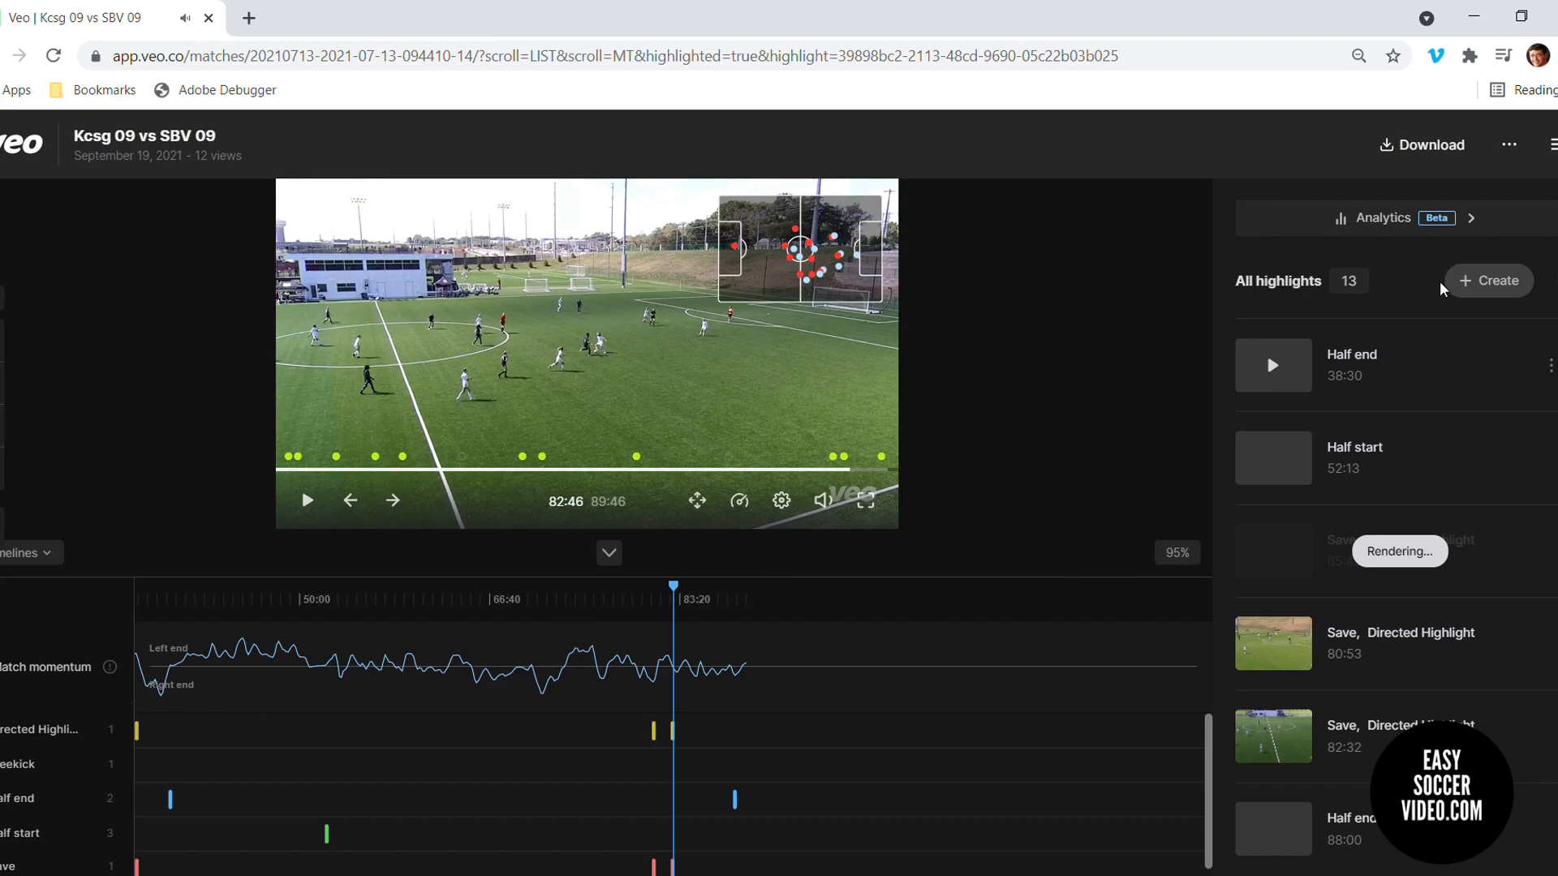
# Start a new Save highlight at the paused moment, set its camera to Interactive and frame the players near the ball
pyautogui.click(1474, 291)
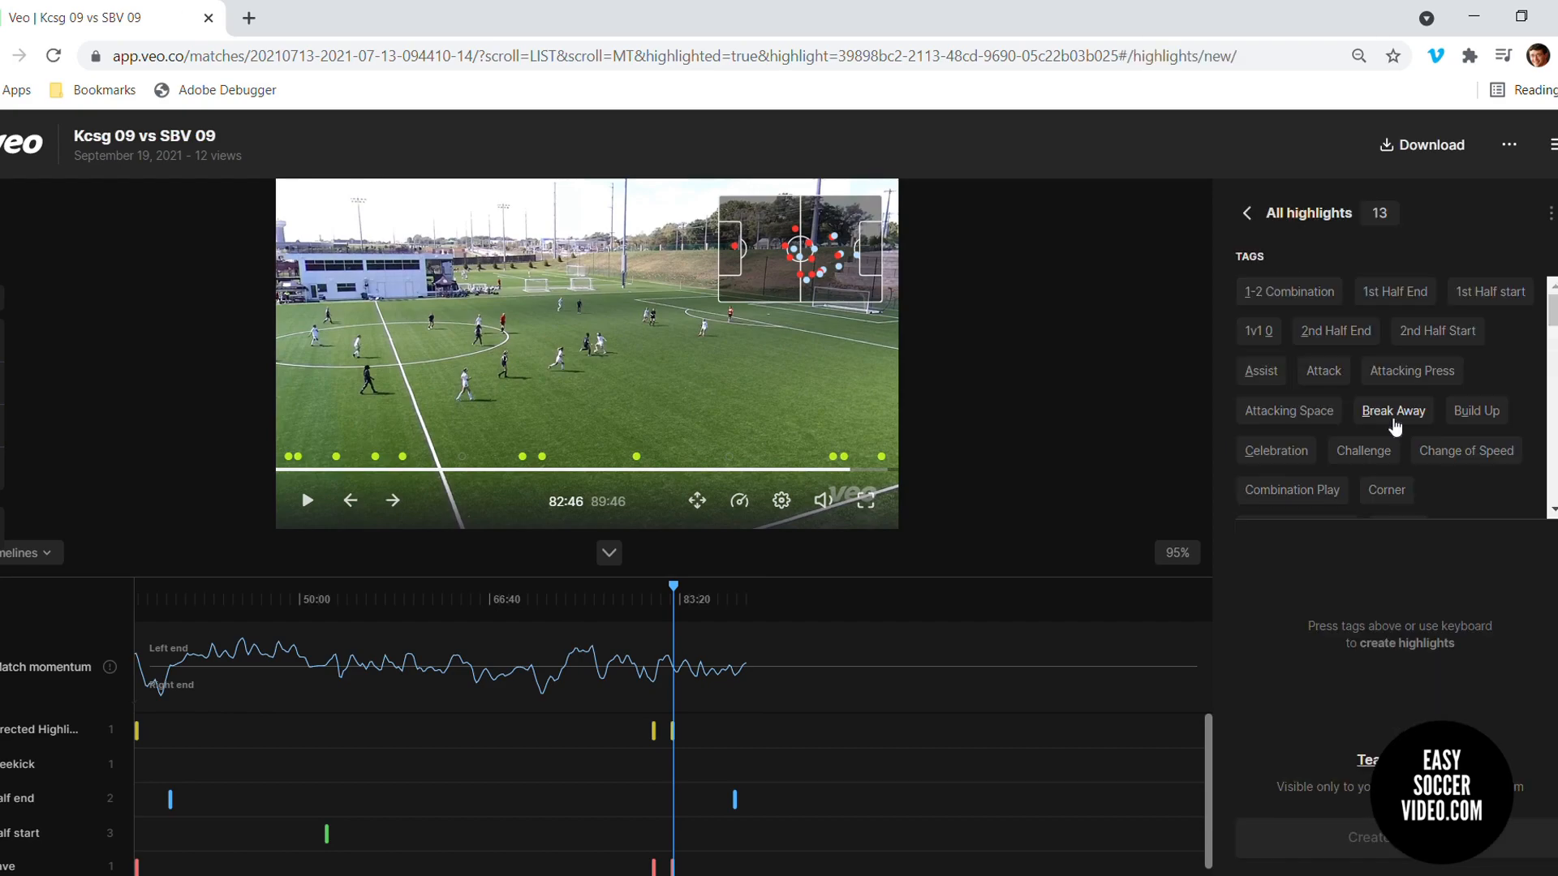
pyautogui.click(1393, 413)
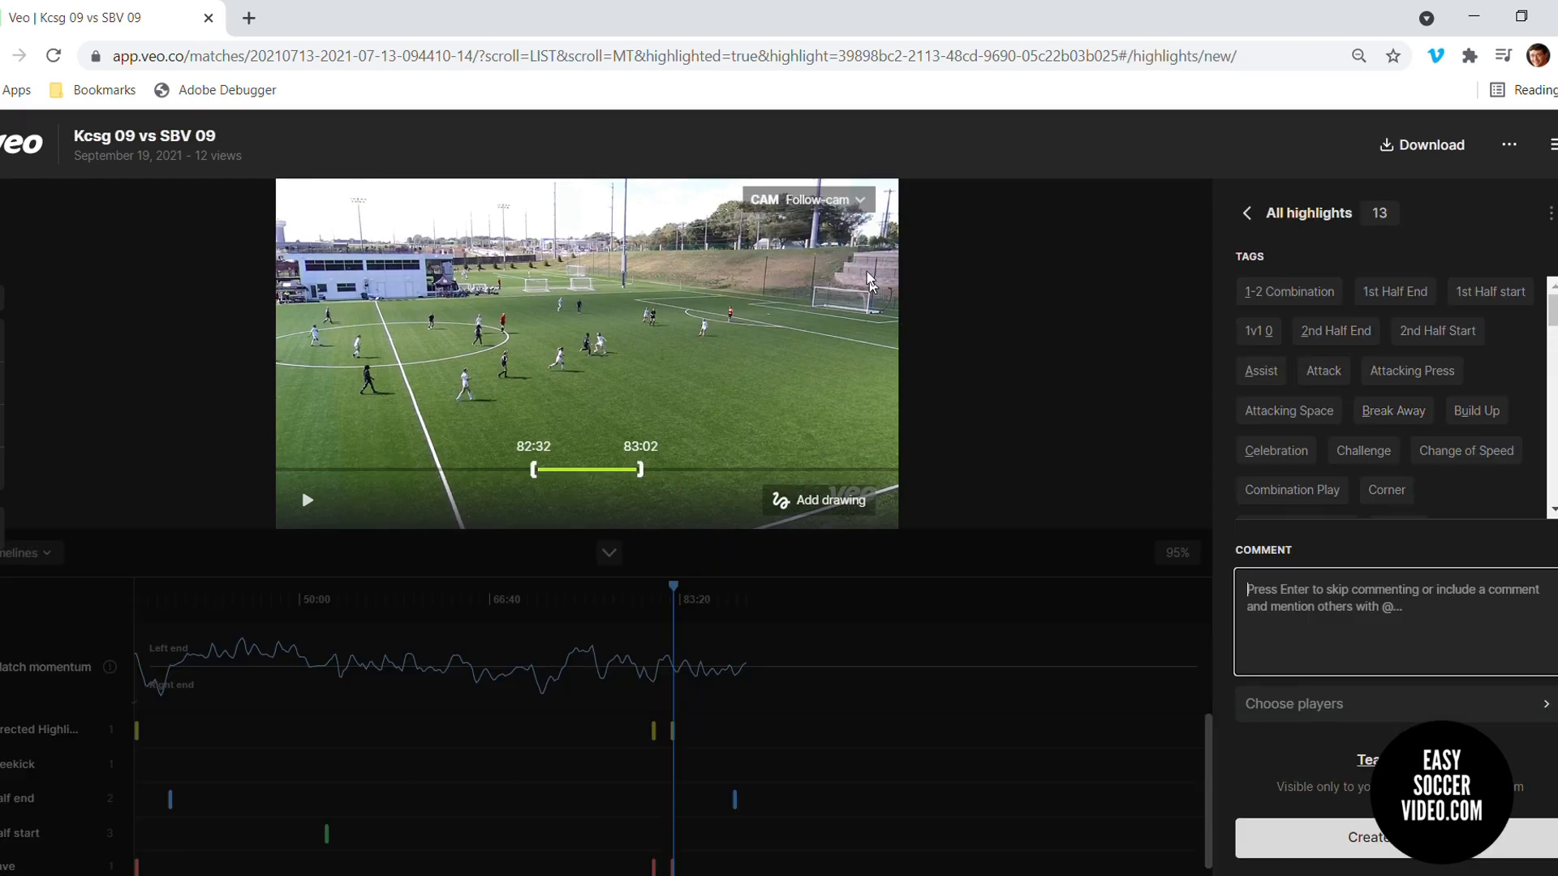
pyautogui.click(827, 203)
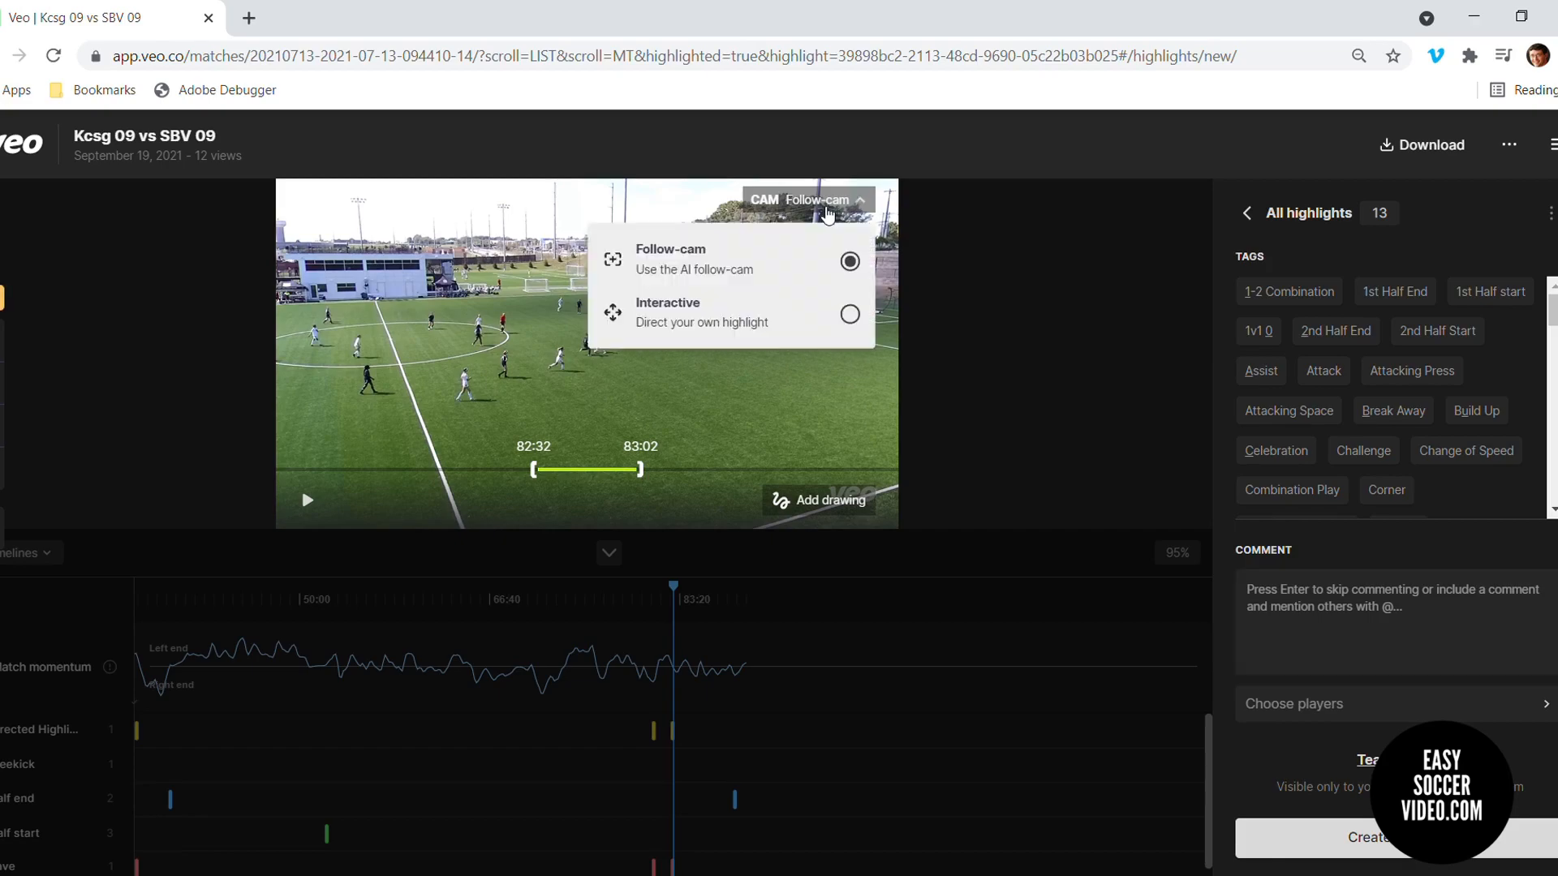
pyautogui.click(817, 302)
pyautogui.moveTo(800, 327); pyautogui.dragTo(572, 347)
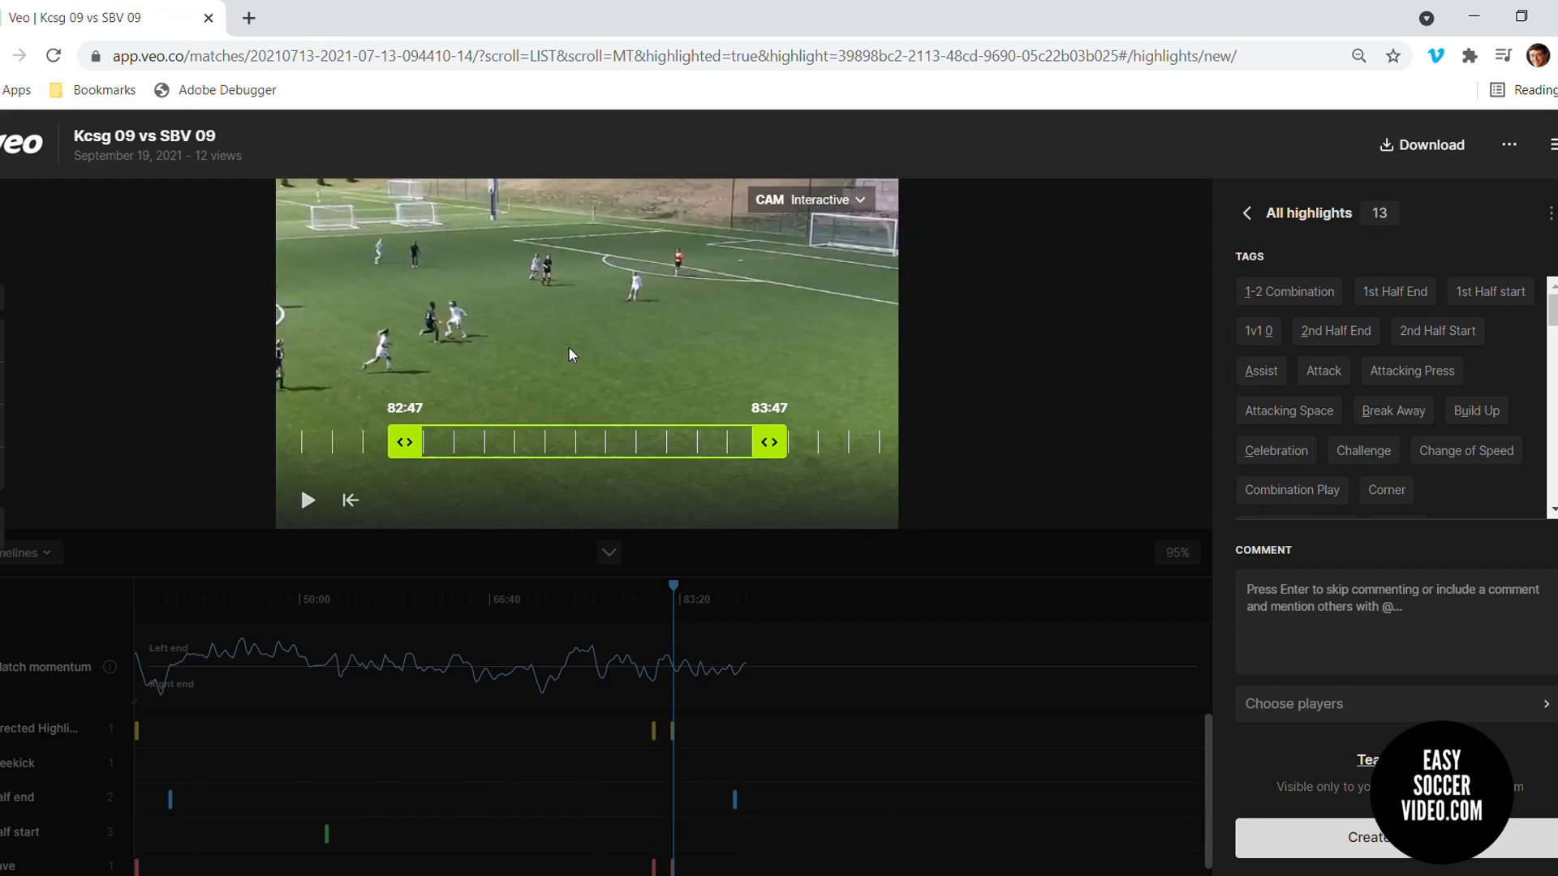
# Add camera keyframes that follow the play toward the goal and trim the highlight's end to 83:09
pyautogui.click(307, 500)
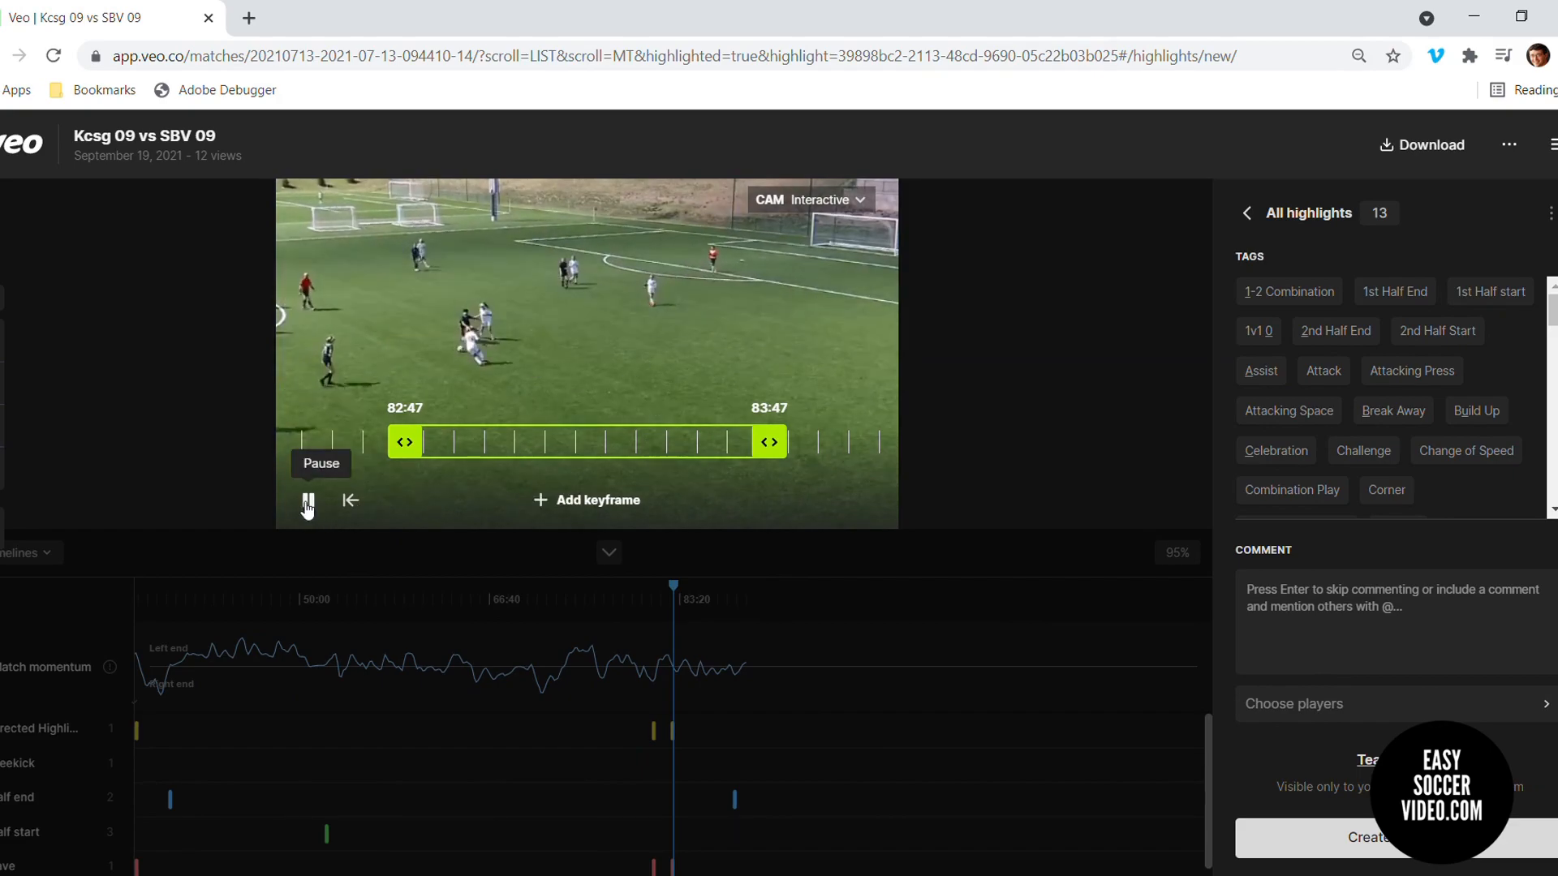
pyautogui.click(307, 501)
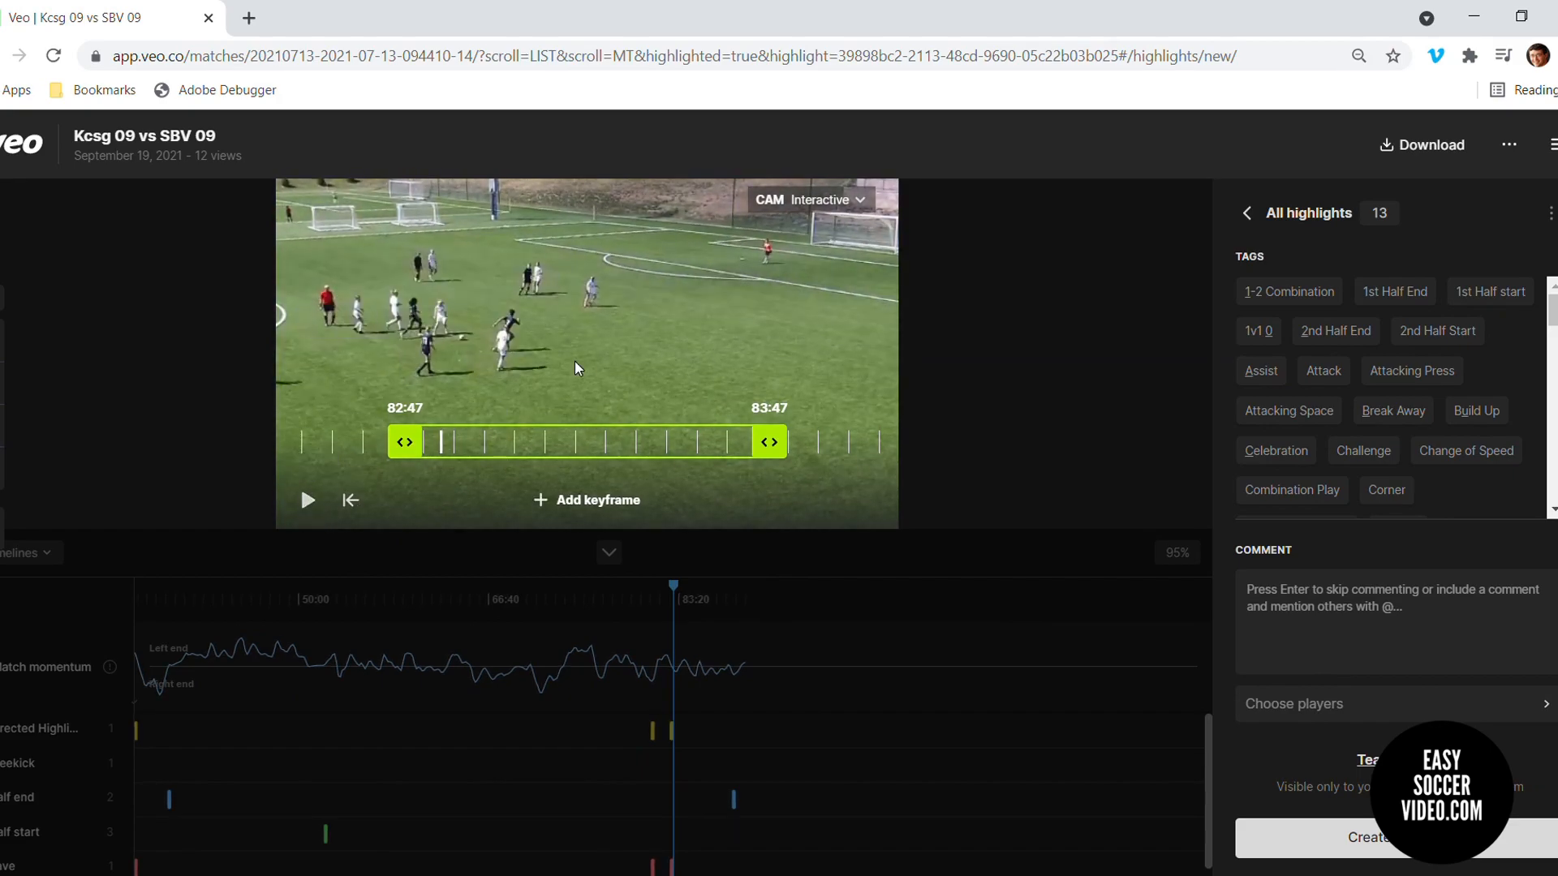
pyautogui.click(583, 503)
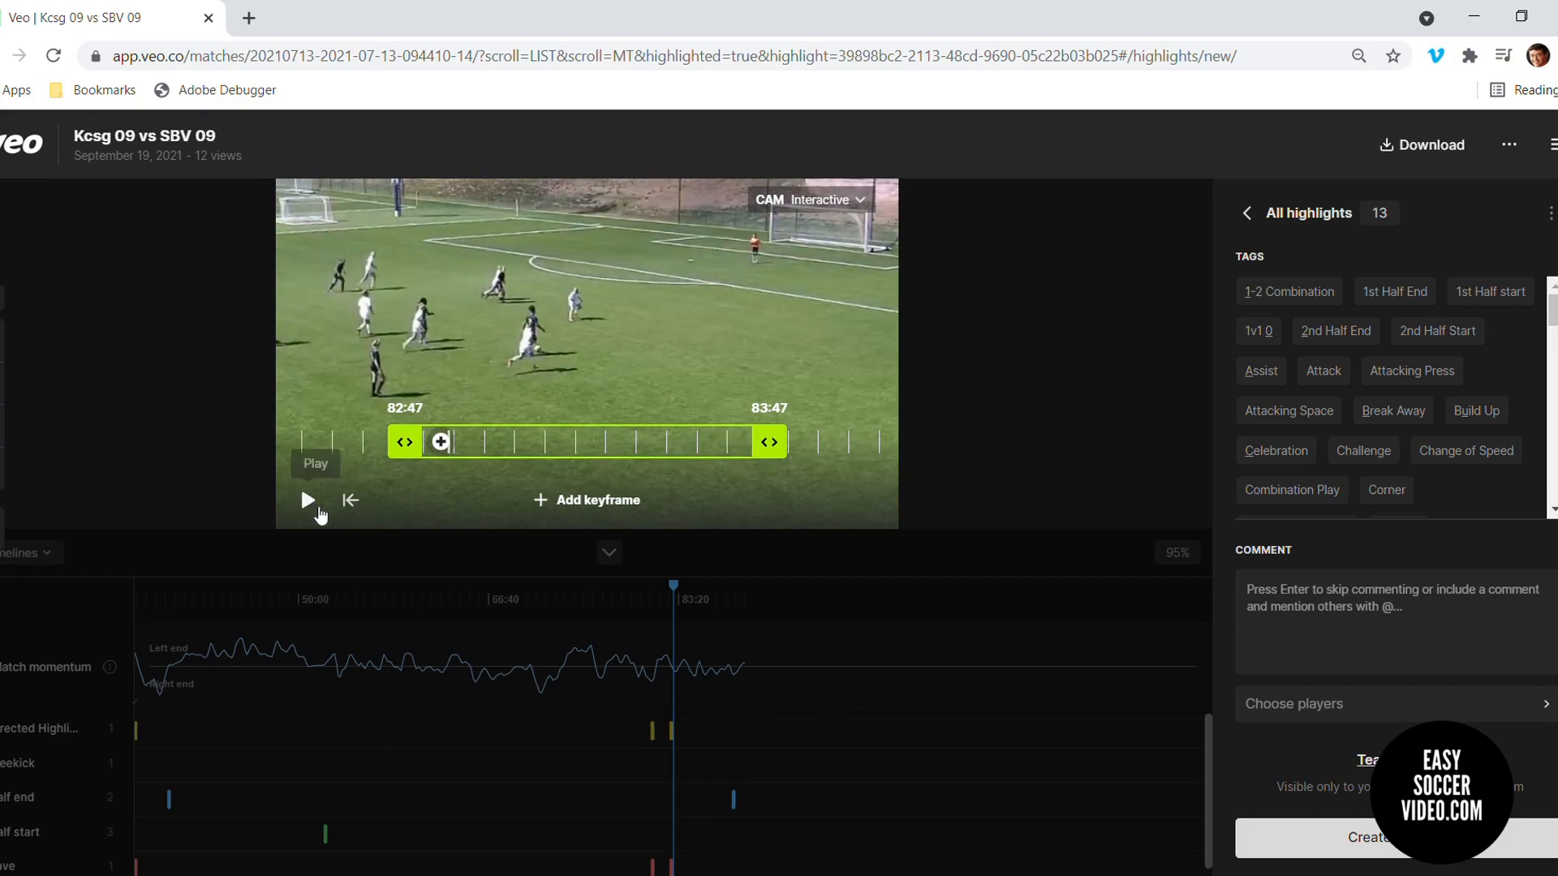
pyautogui.moveTo(722, 384)
pyautogui.mouseDown()
pyautogui.moveTo(668, 383)
pyautogui.moveTo(436, 488)
pyautogui.mouseUp()
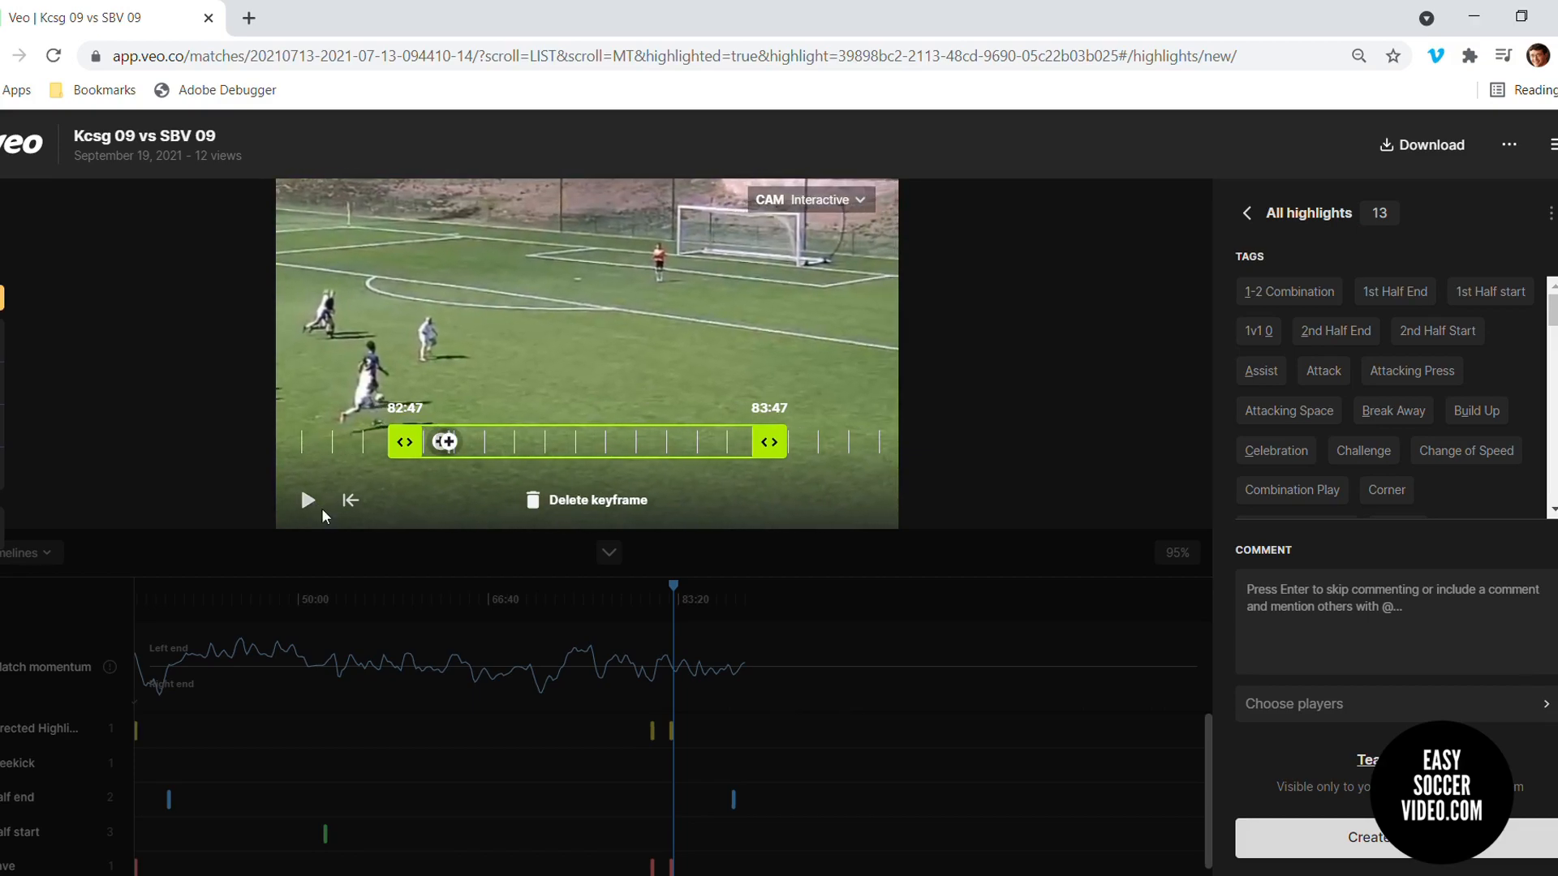
pyautogui.click(307, 500)
pyautogui.moveTo(698, 374)
pyautogui.mouseDown()
pyautogui.moveTo(712, 354)
pyautogui.moveTo(673, 363)
pyautogui.mouseUp()
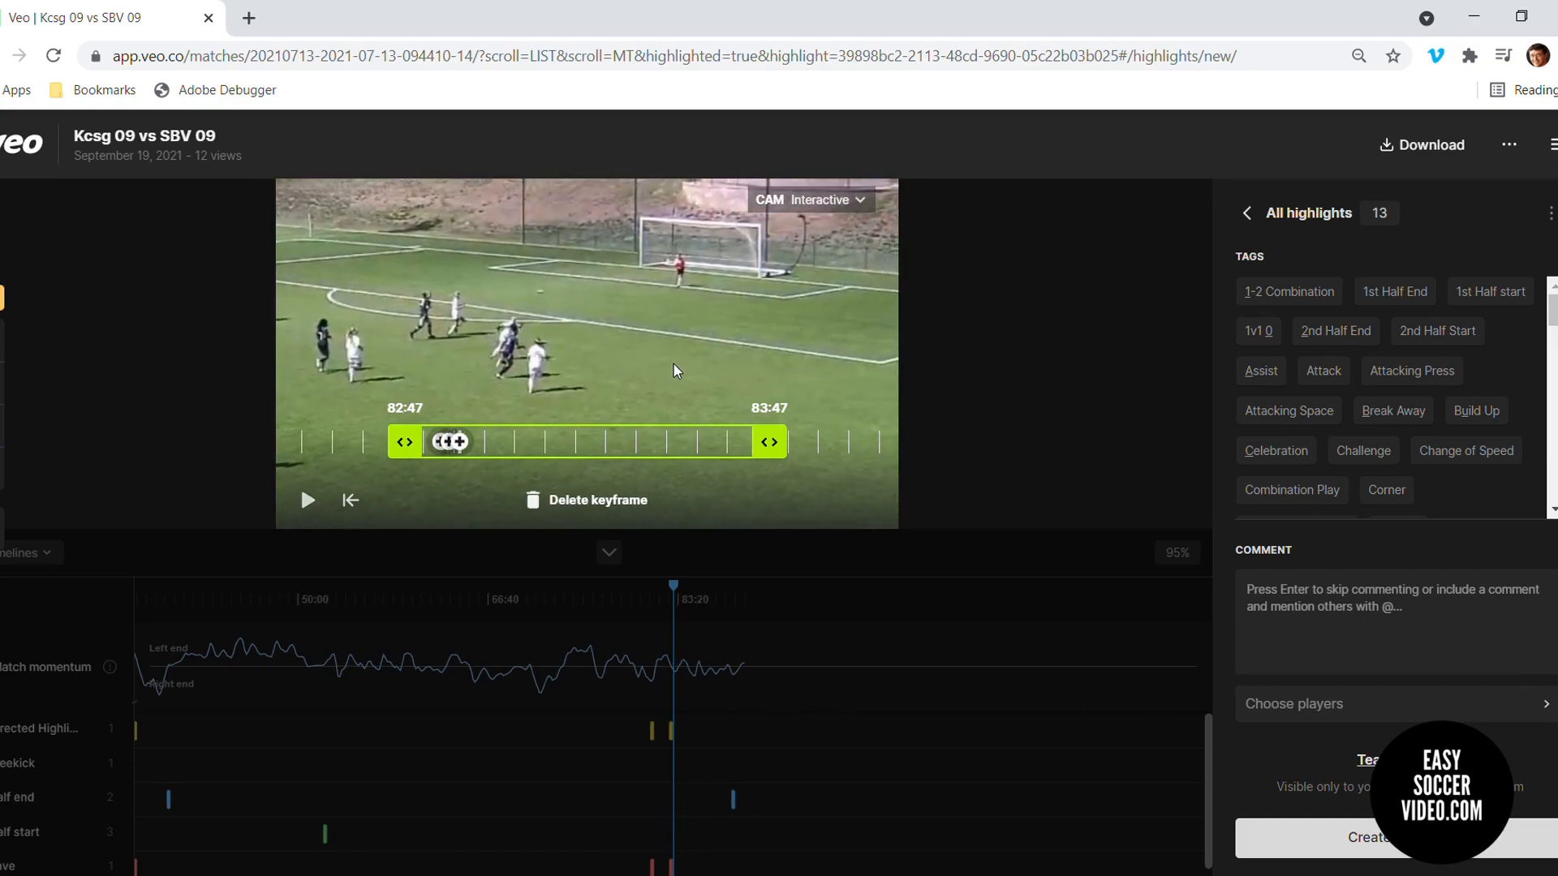
pyautogui.click(307, 500)
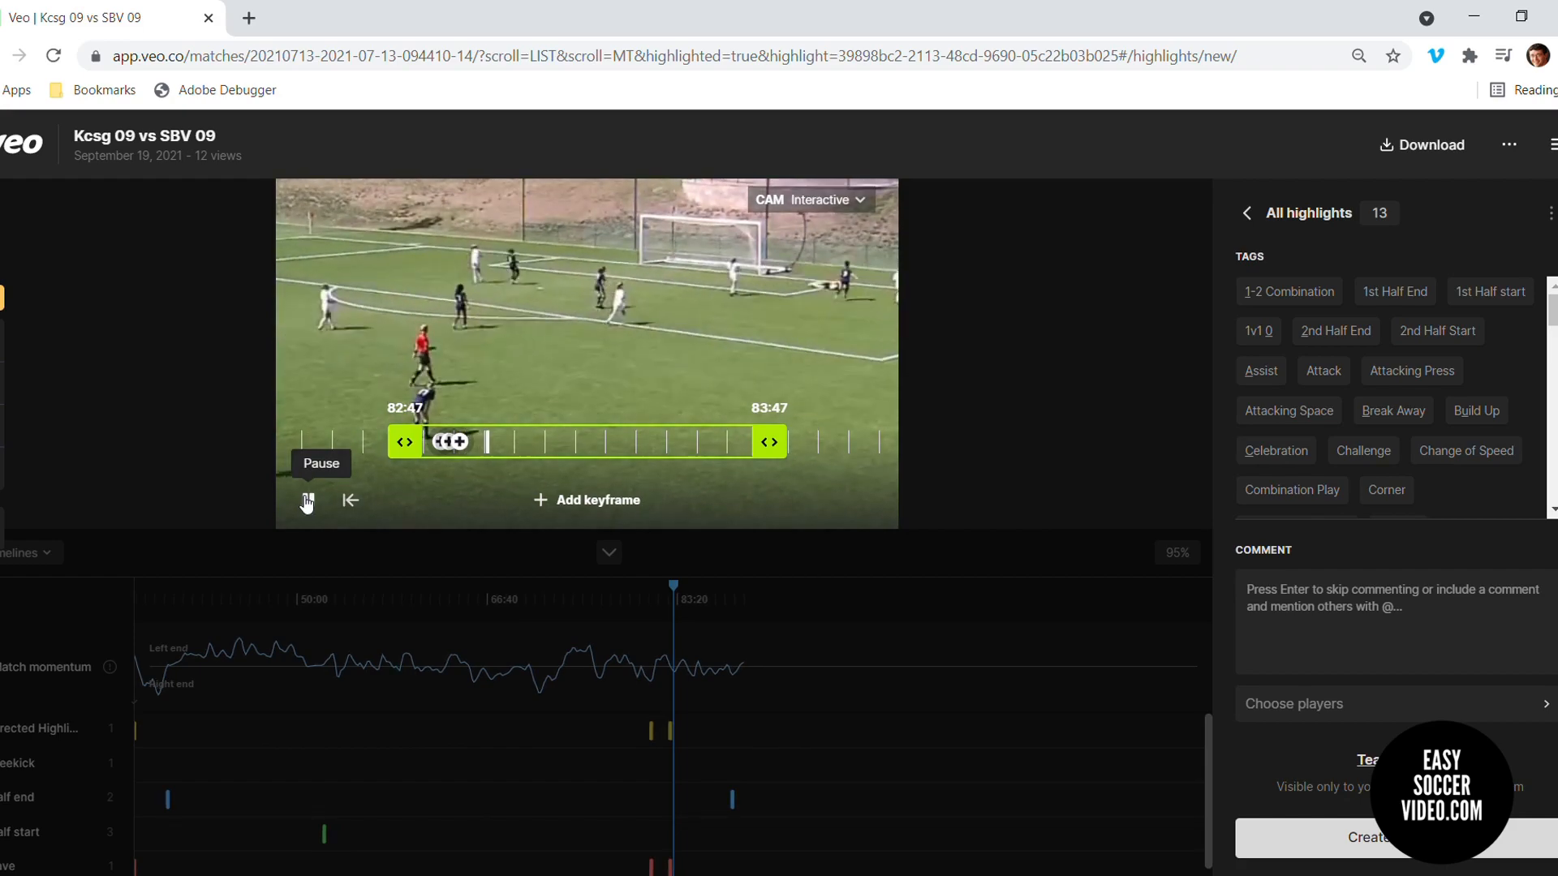
pyautogui.click(307, 500)
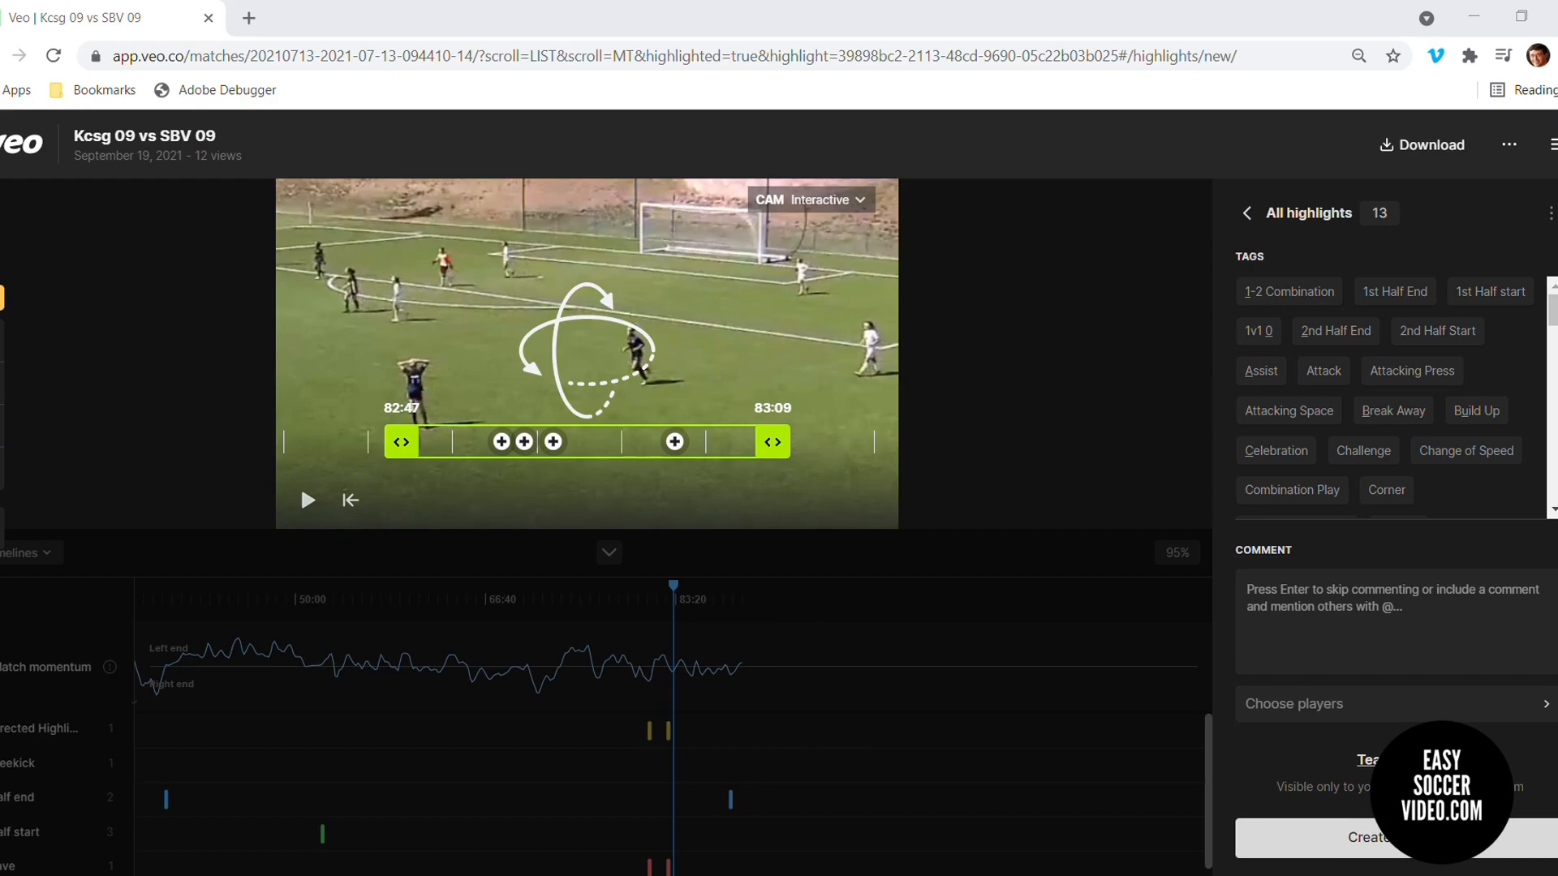
# Add a last camera keyframe near the clip's end, create the highlight and return to the list of all highlights
pyautogui.click(309, 500)
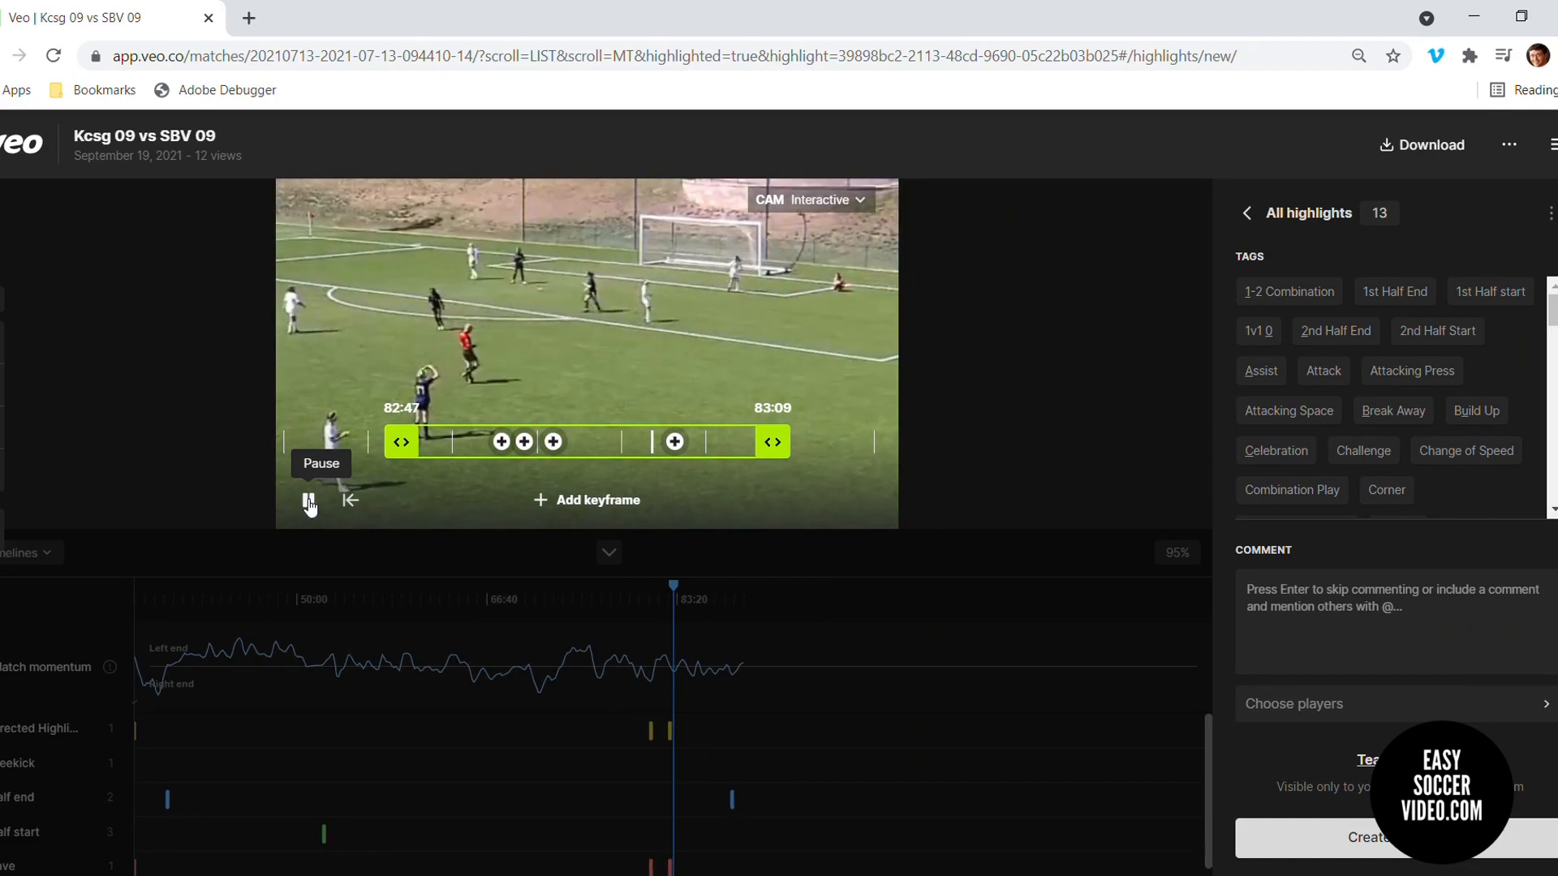
pyautogui.click(308, 501)
pyautogui.click(587, 501)
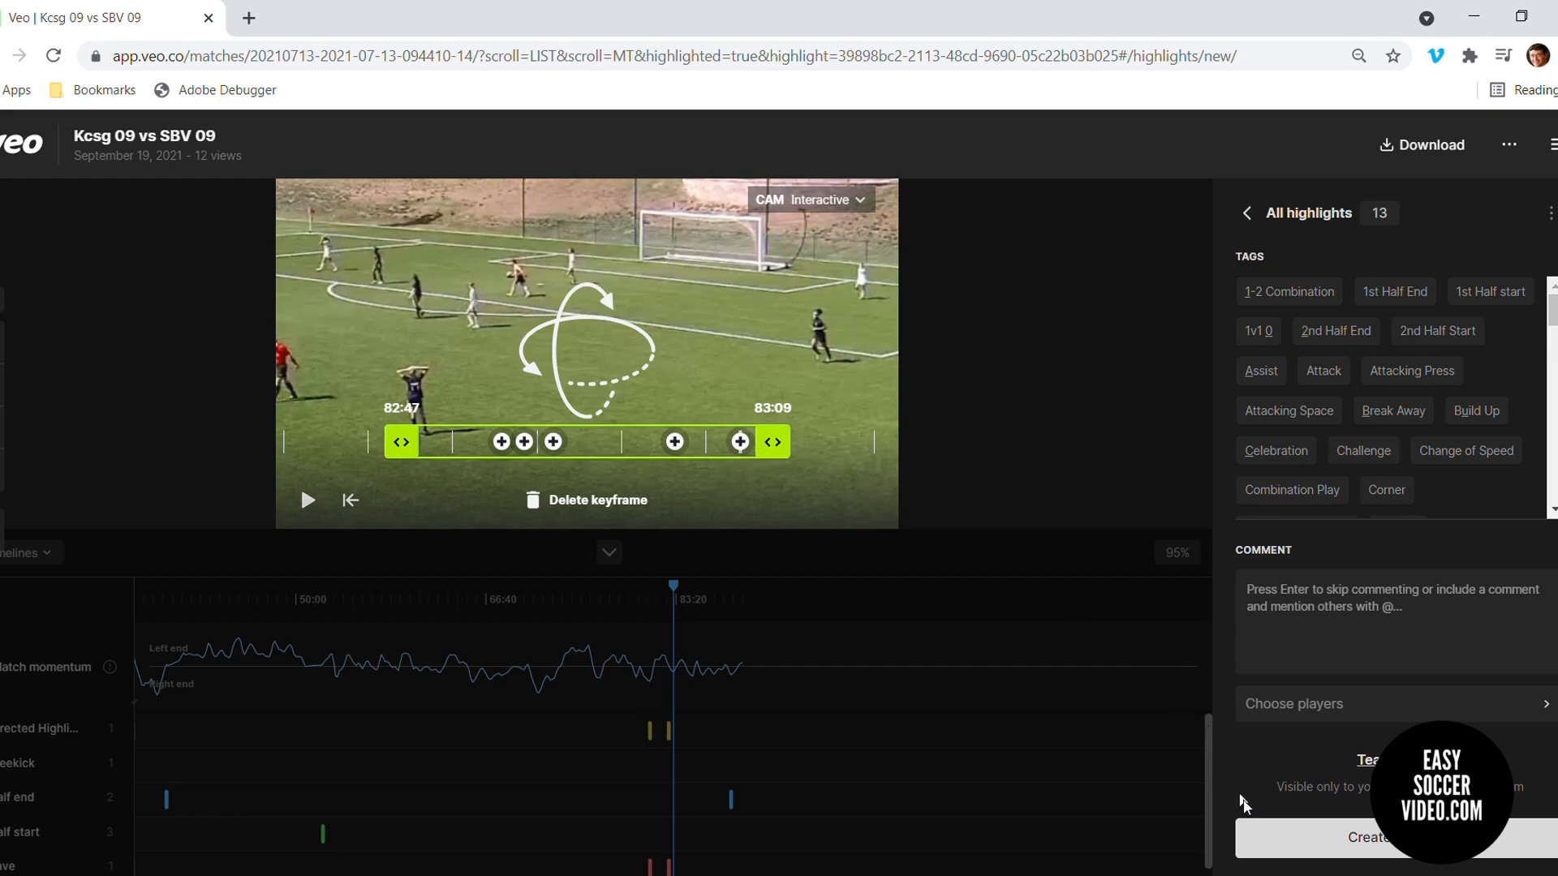
pyautogui.click(1272, 837)
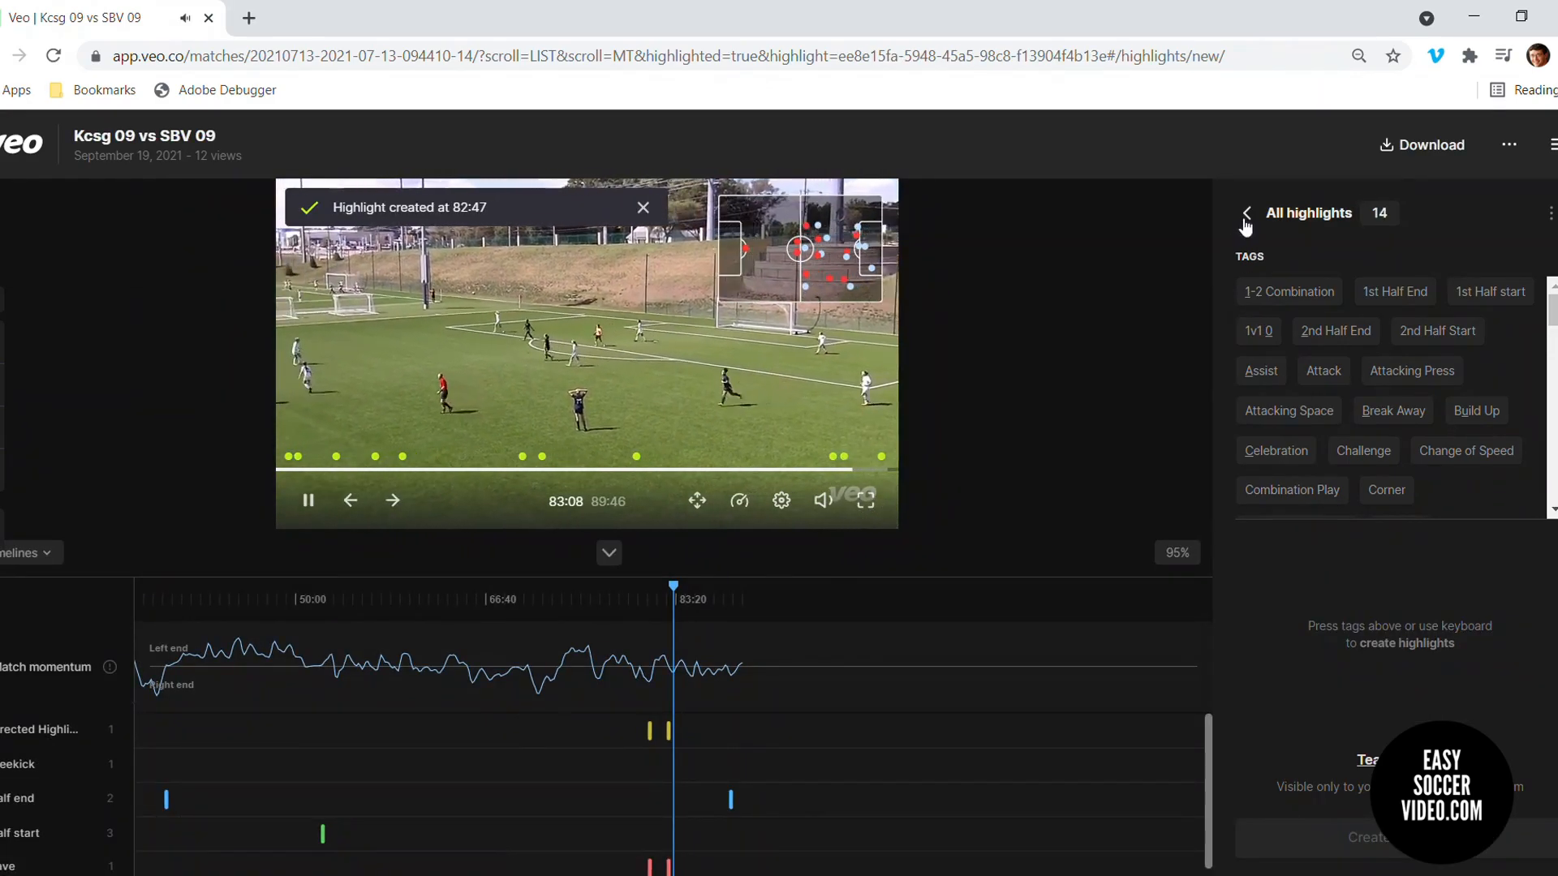
pyautogui.click(1246, 214)
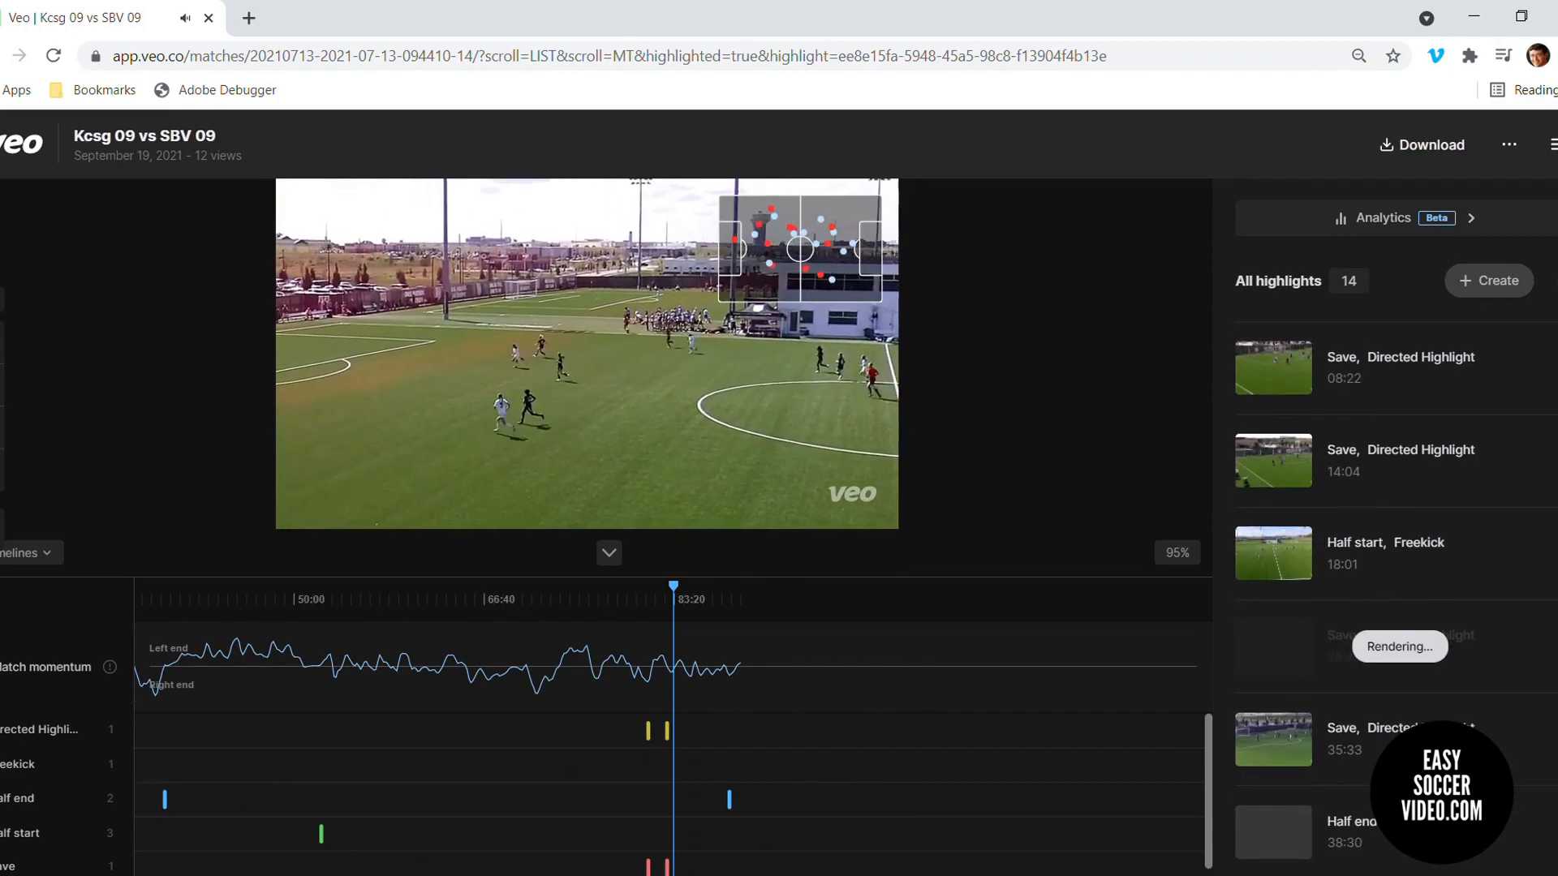
# Scrub the match timeline back to 36:34 to review momentum peaks near the end of the first half
pyautogui.moveTo(710, 724); pyautogui.dragTo(828, 725)
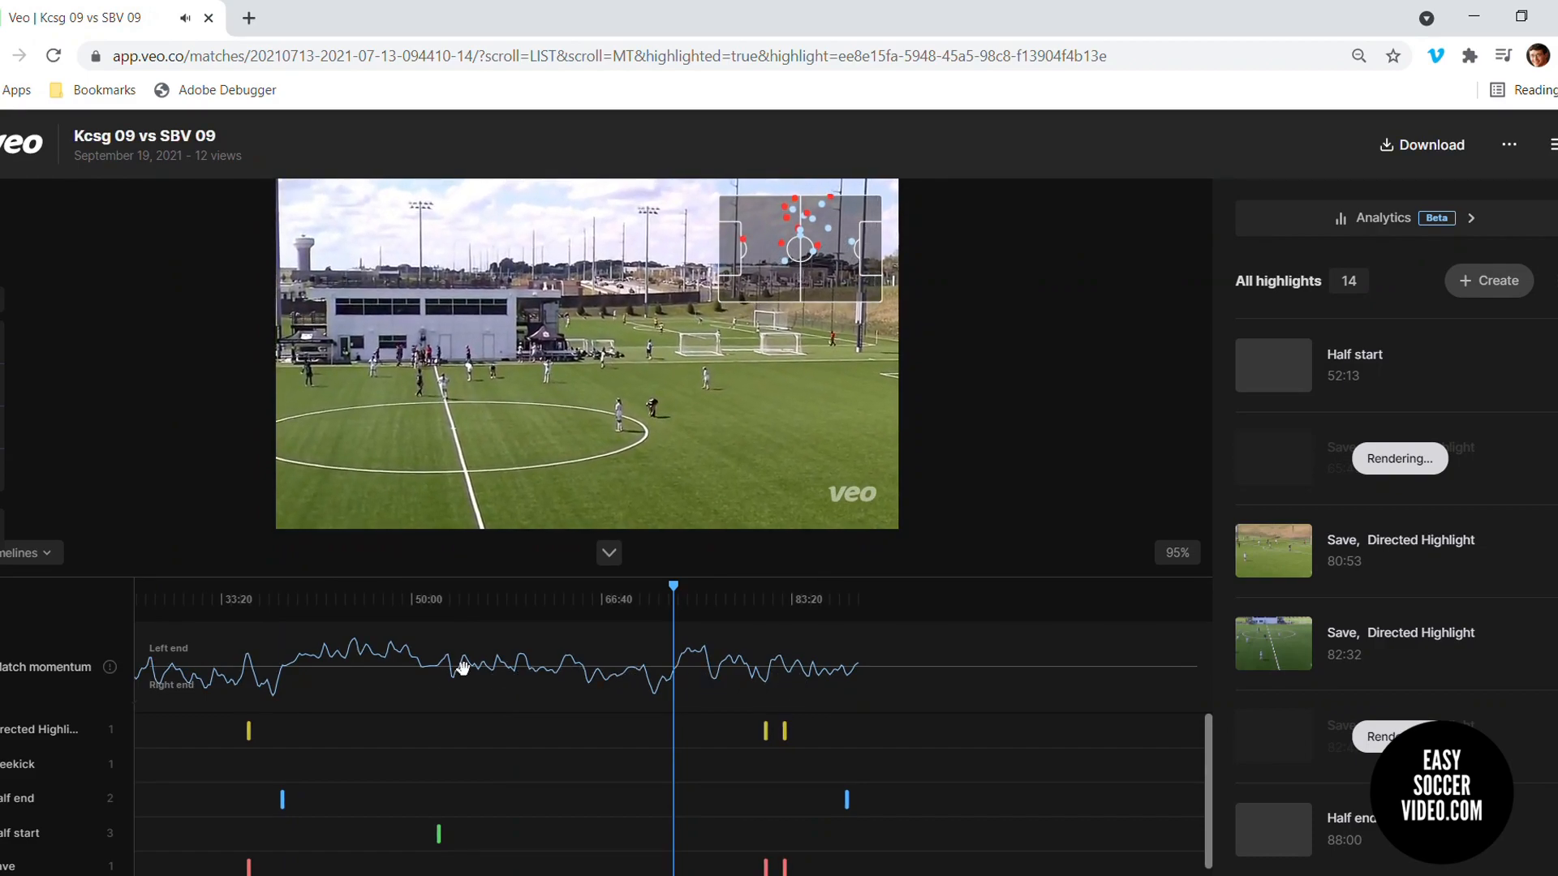
pyautogui.moveTo(684, 692); pyautogui.dragTo(791, 704)
pyautogui.moveTo(574, 705); pyautogui.dragTo(789, 720)
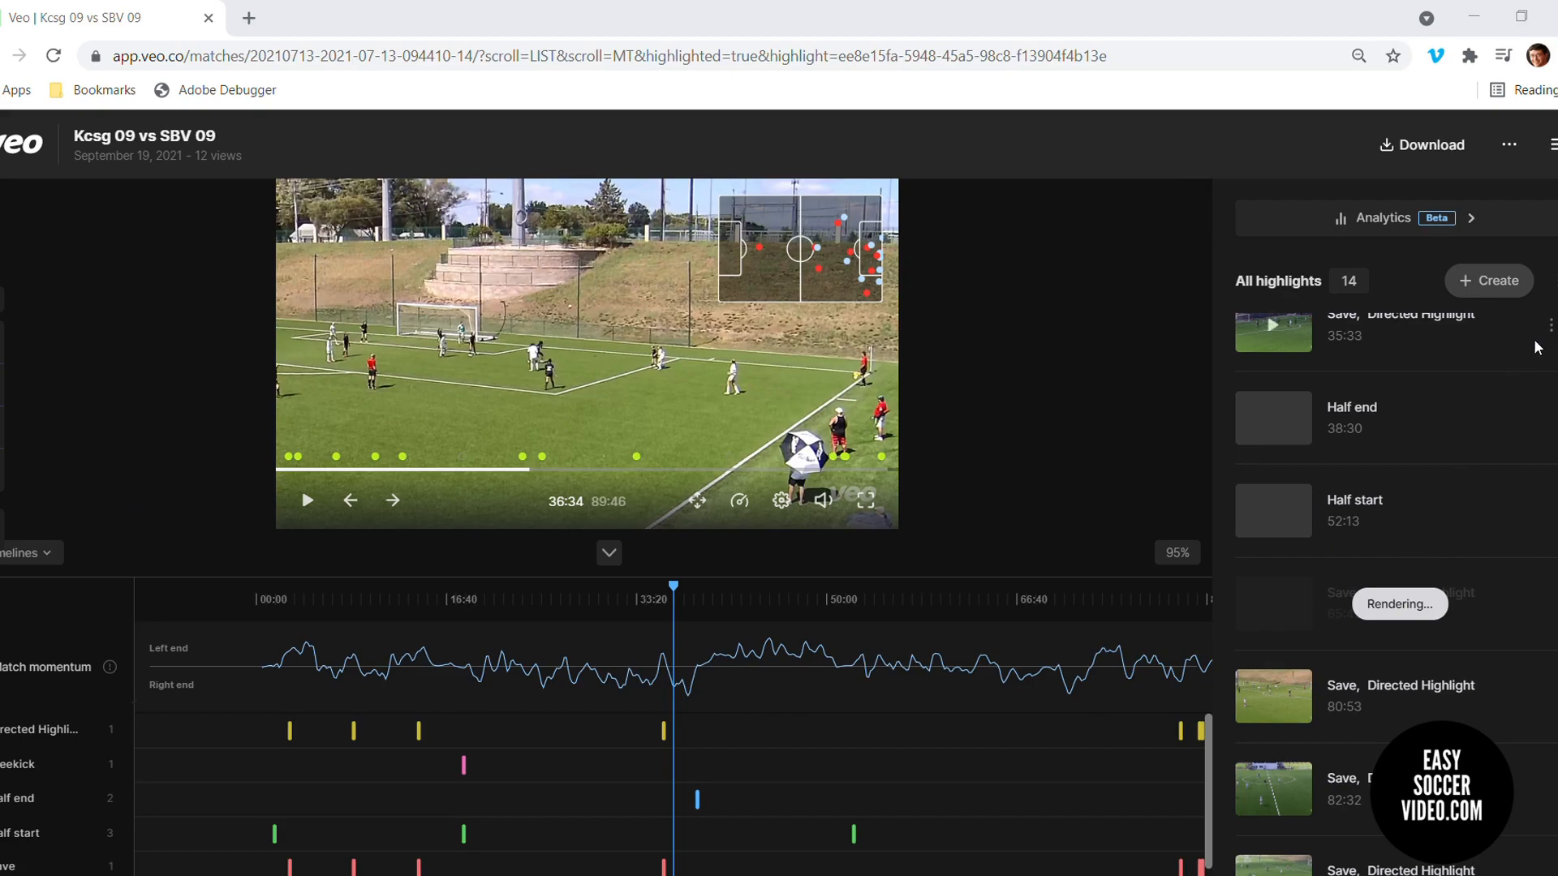
# Filter the highlights by the Save tag and download all filtered clips as a zip
pyautogui.click(1551, 282)
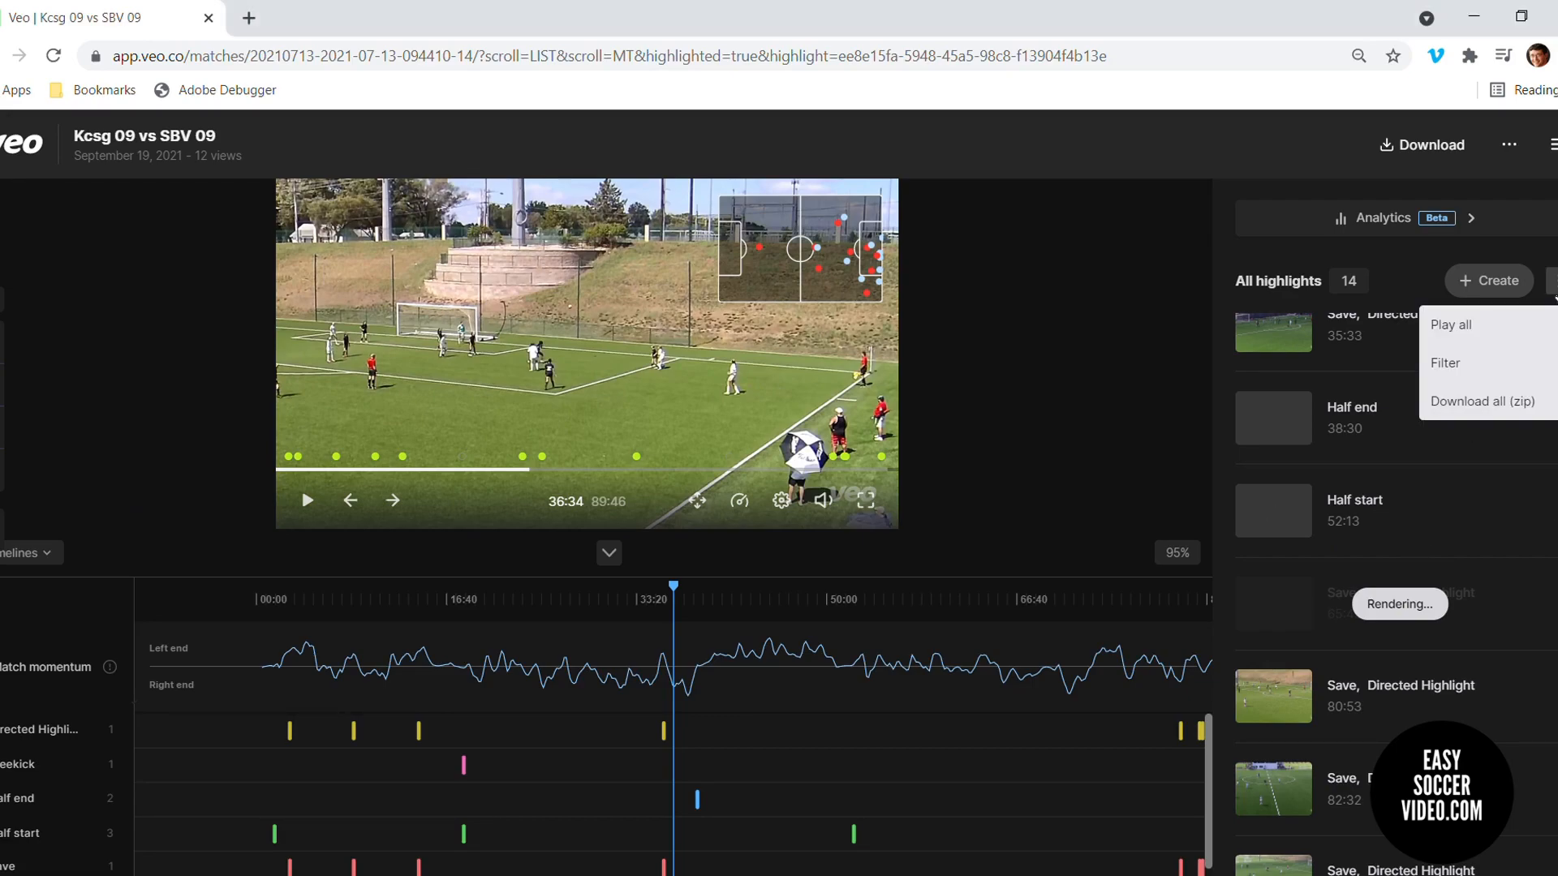
pyautogui.click(1541, 363)
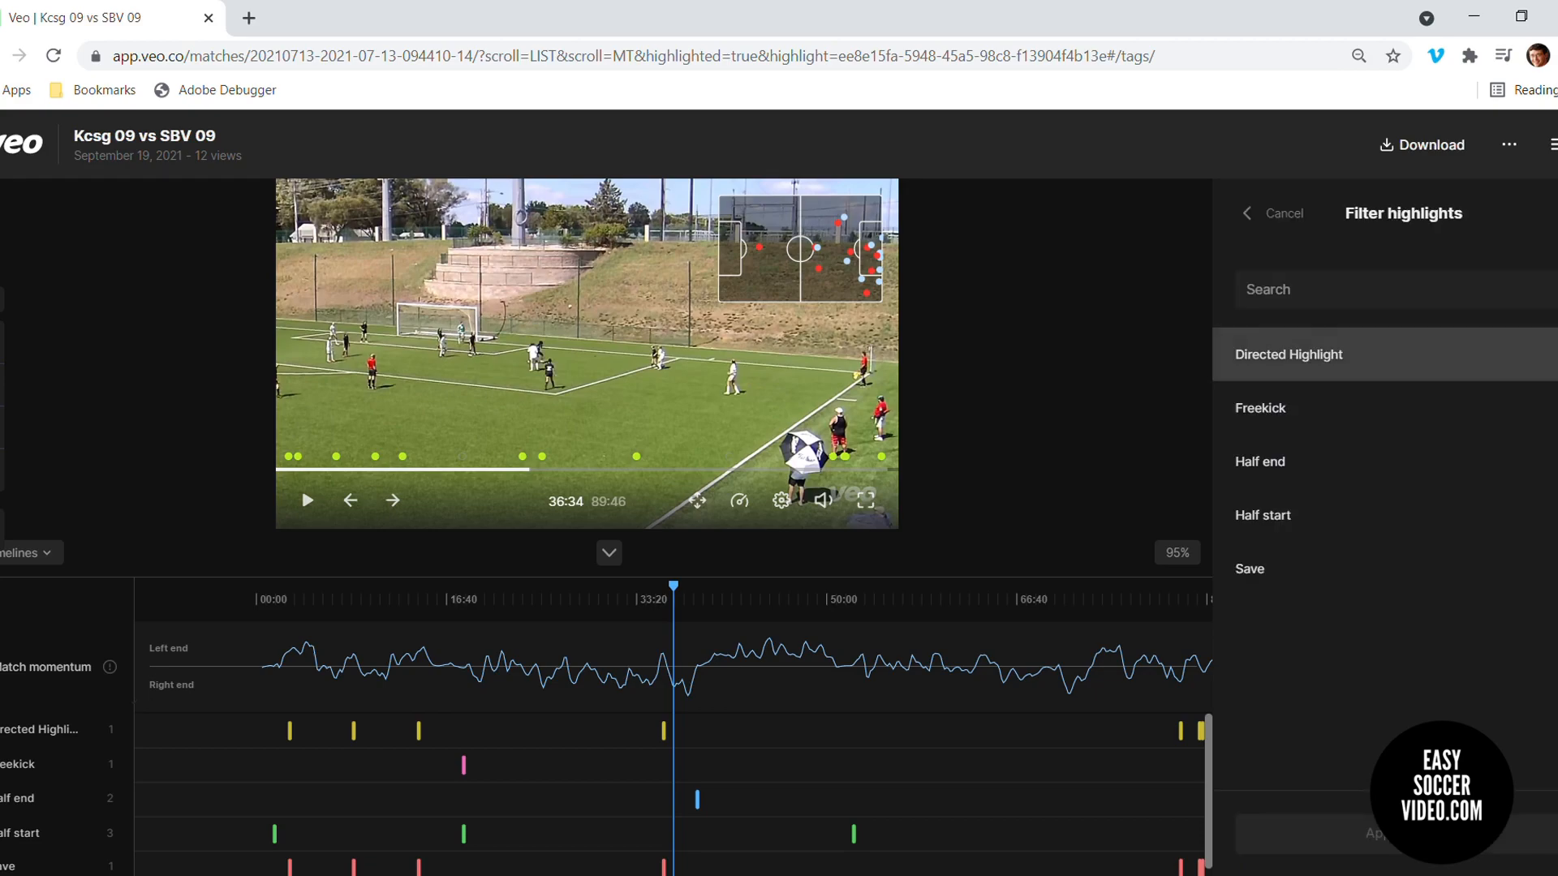
pyautogui.click(1430, 570)
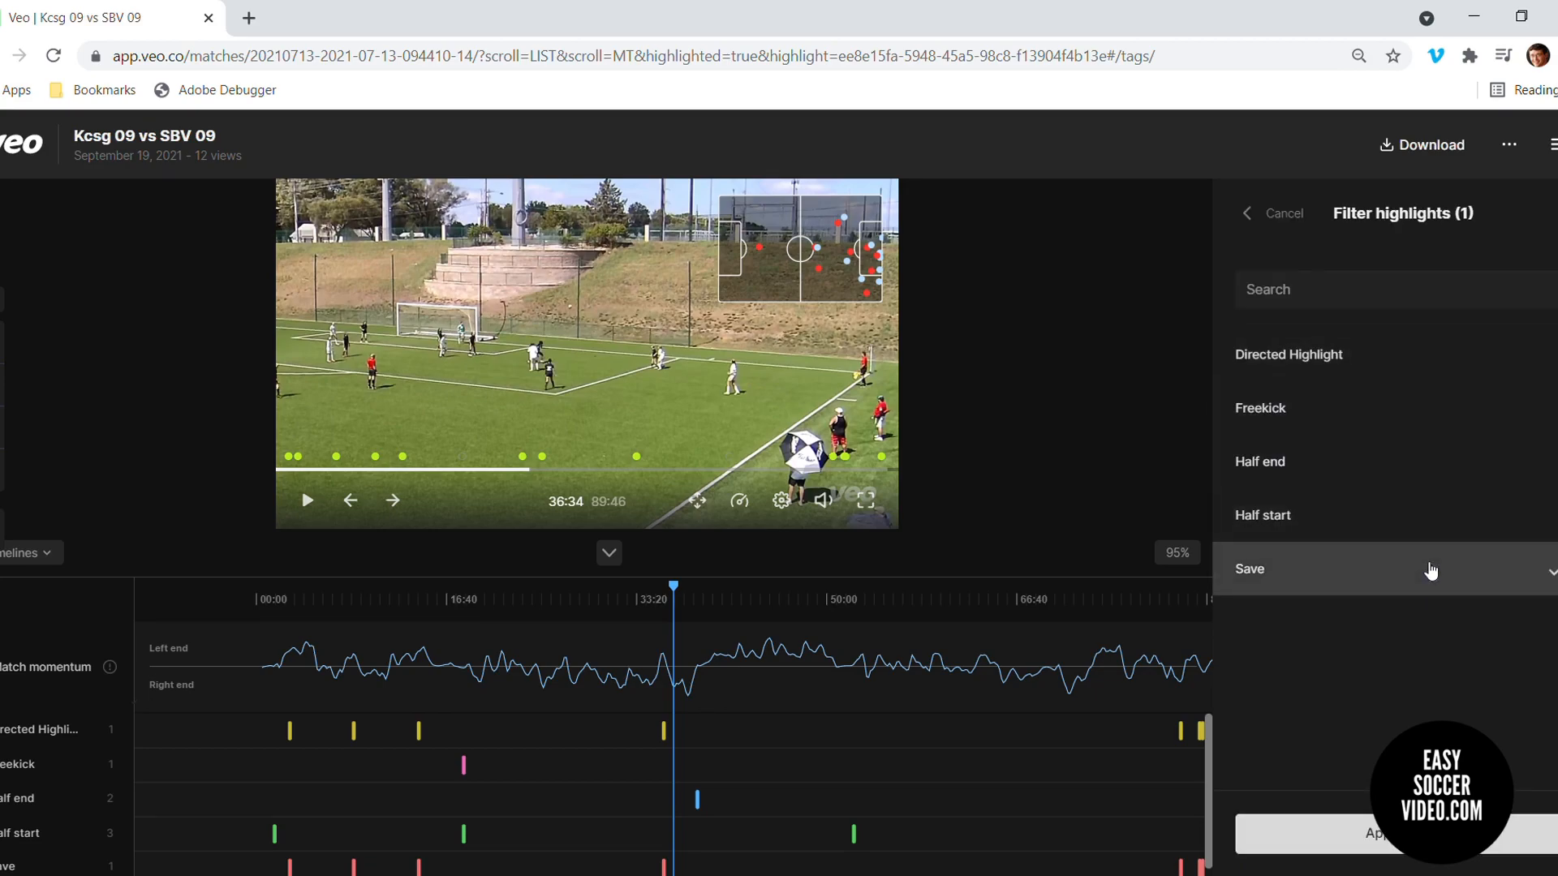
pyautogui.click(1546, 833)
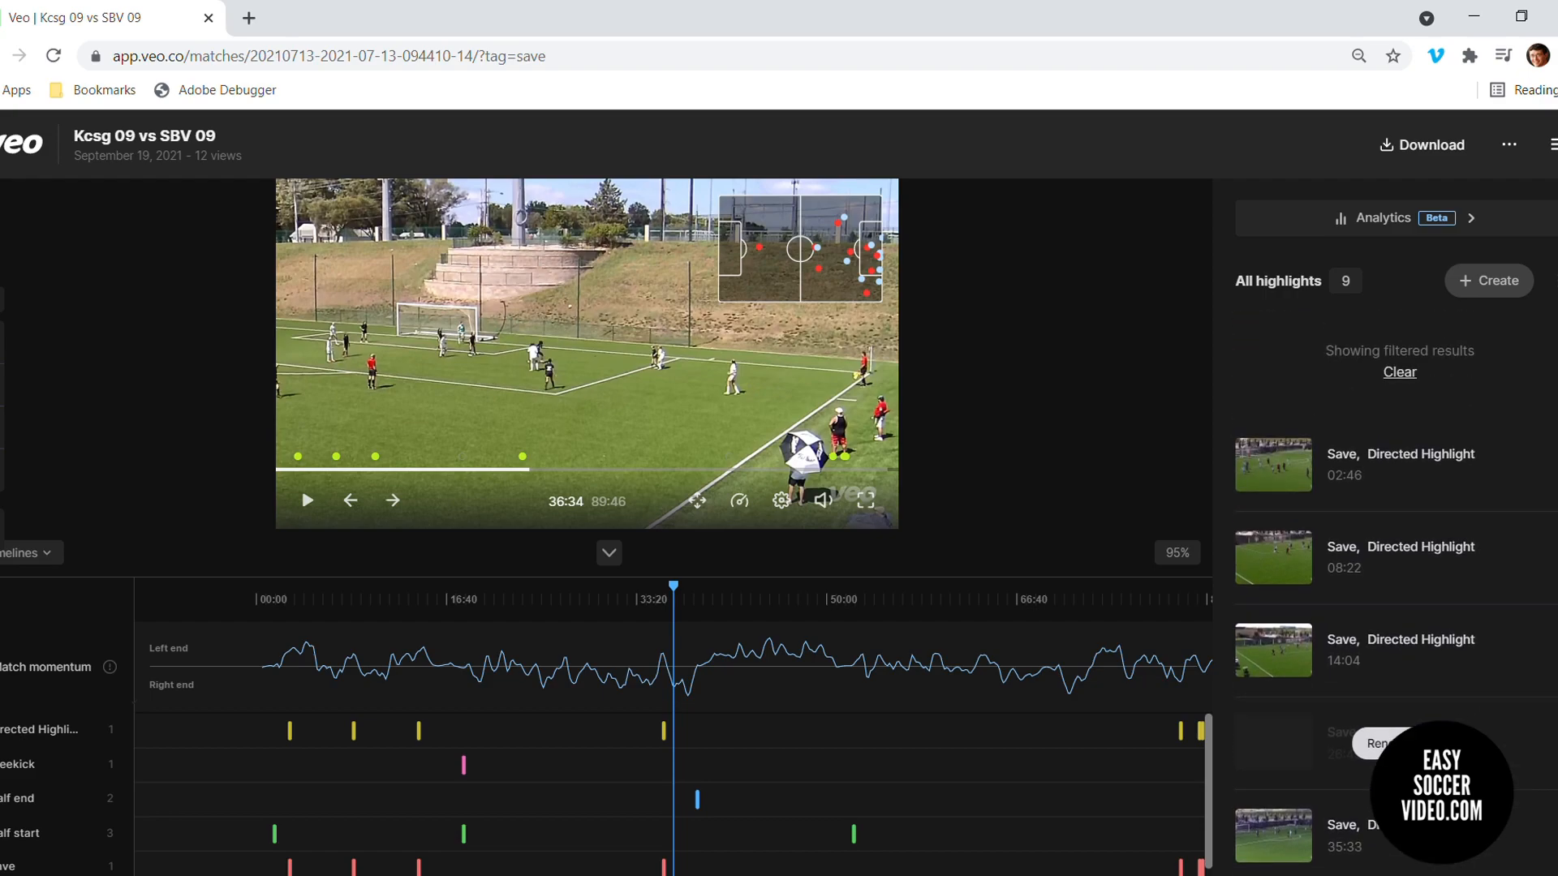
pyautogui.click(1551, 293)
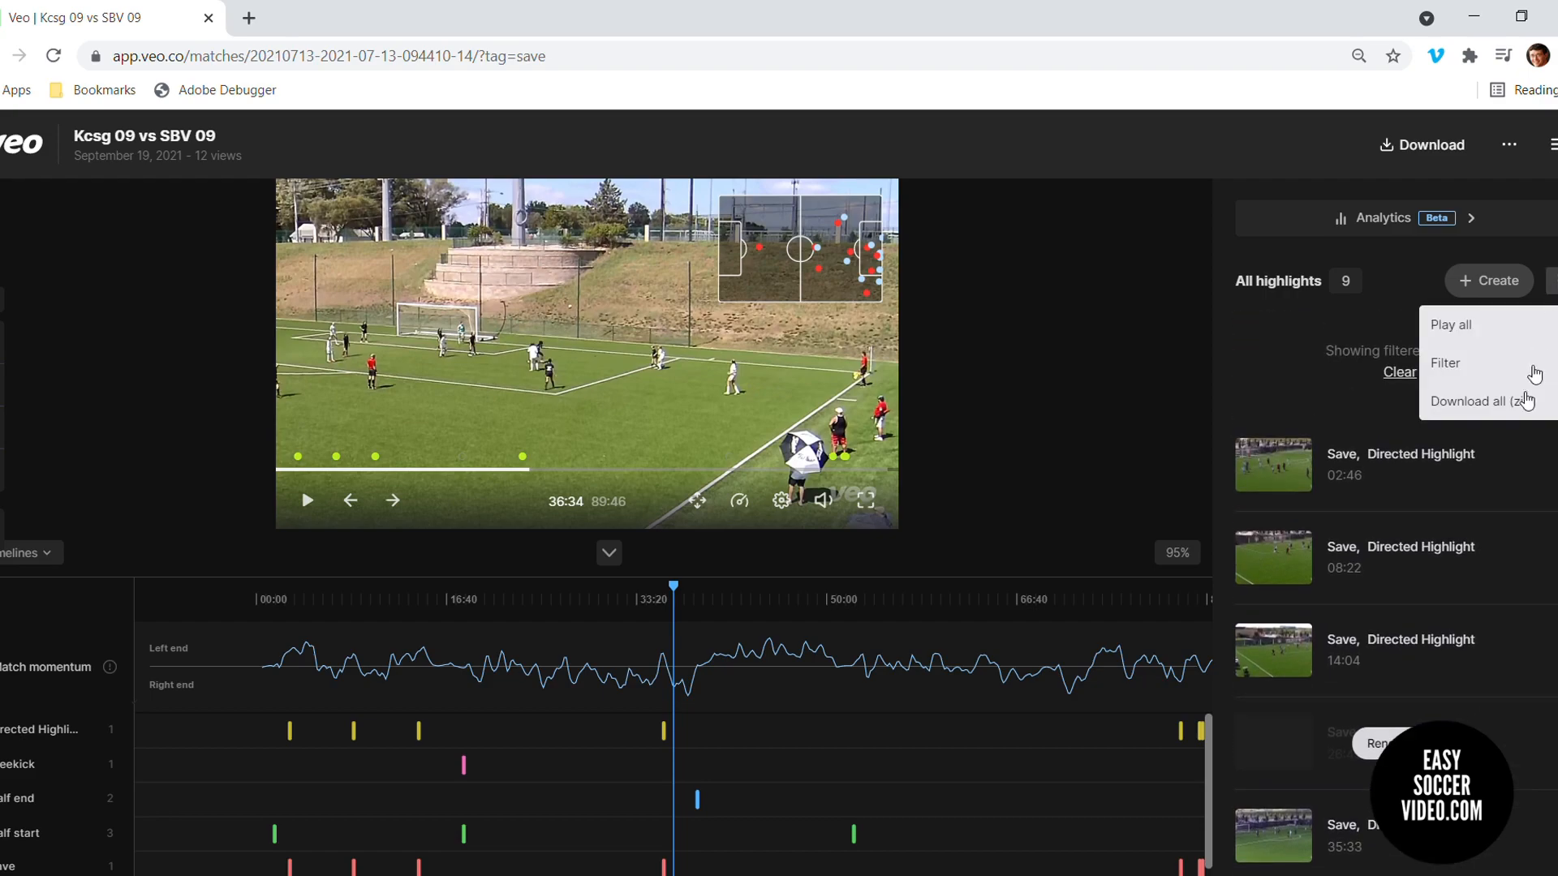
pyautogui.click(1429, 402)
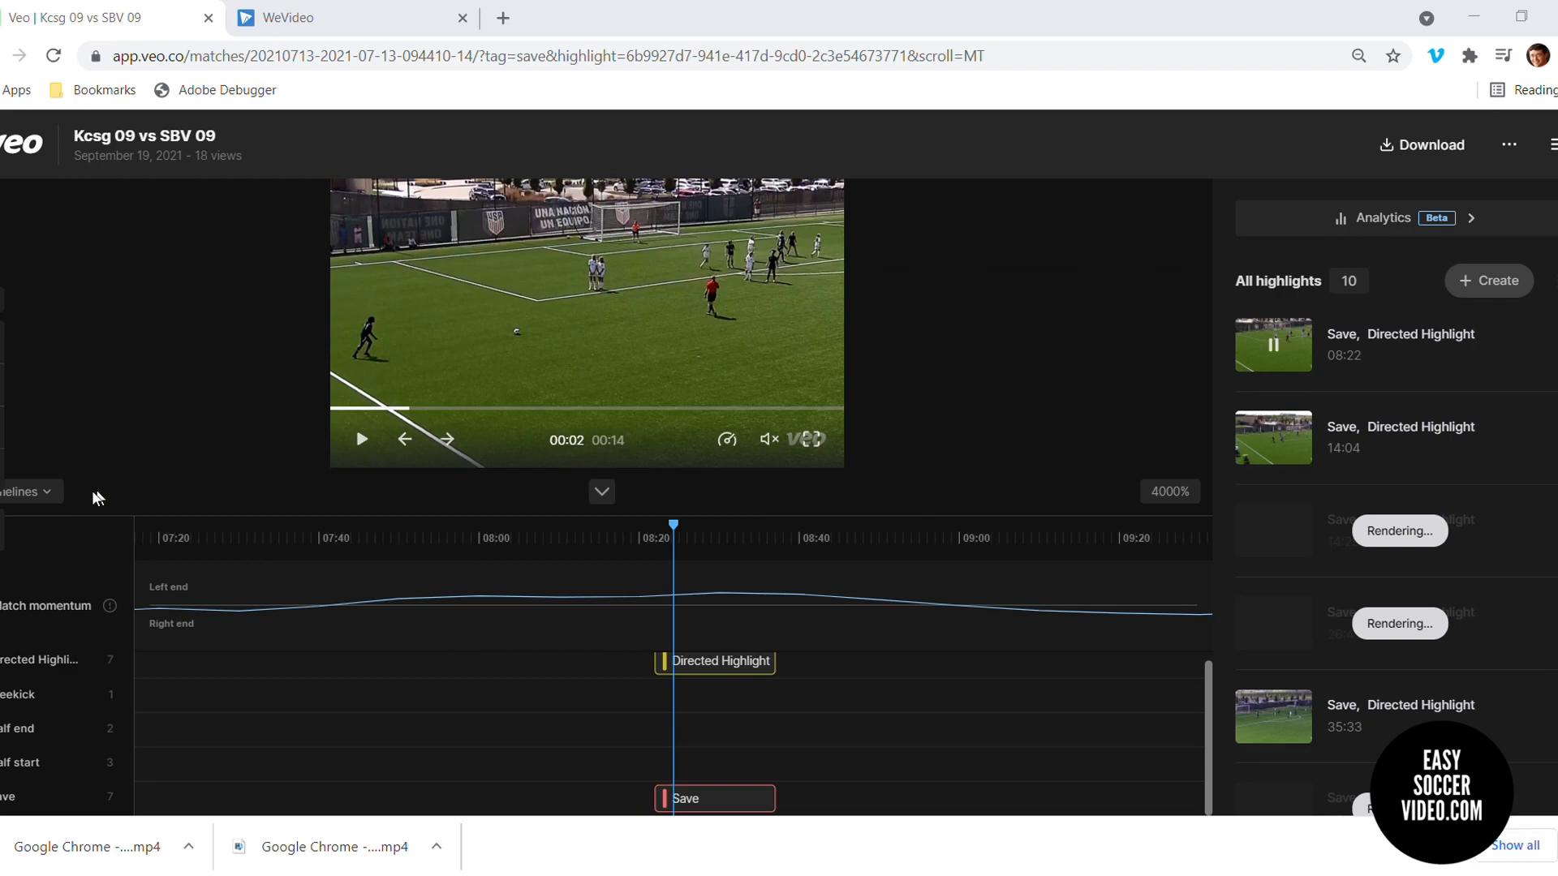
# Switch the Match momentum graph off and back on in the timeline options
pyautogui.click(43, 493)
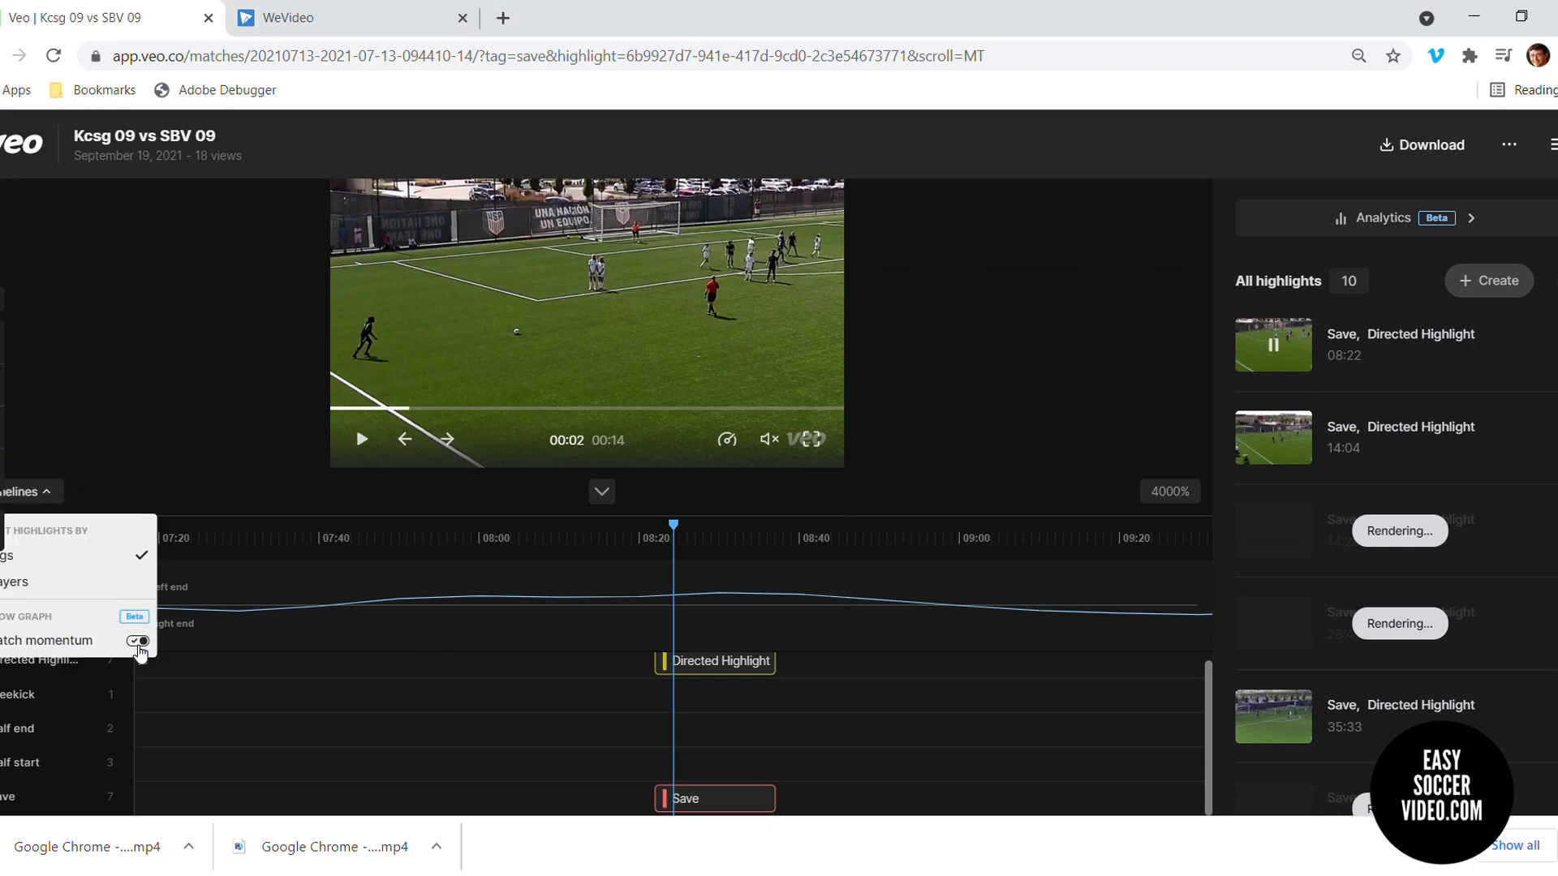
pyautogui.click(136, 641)
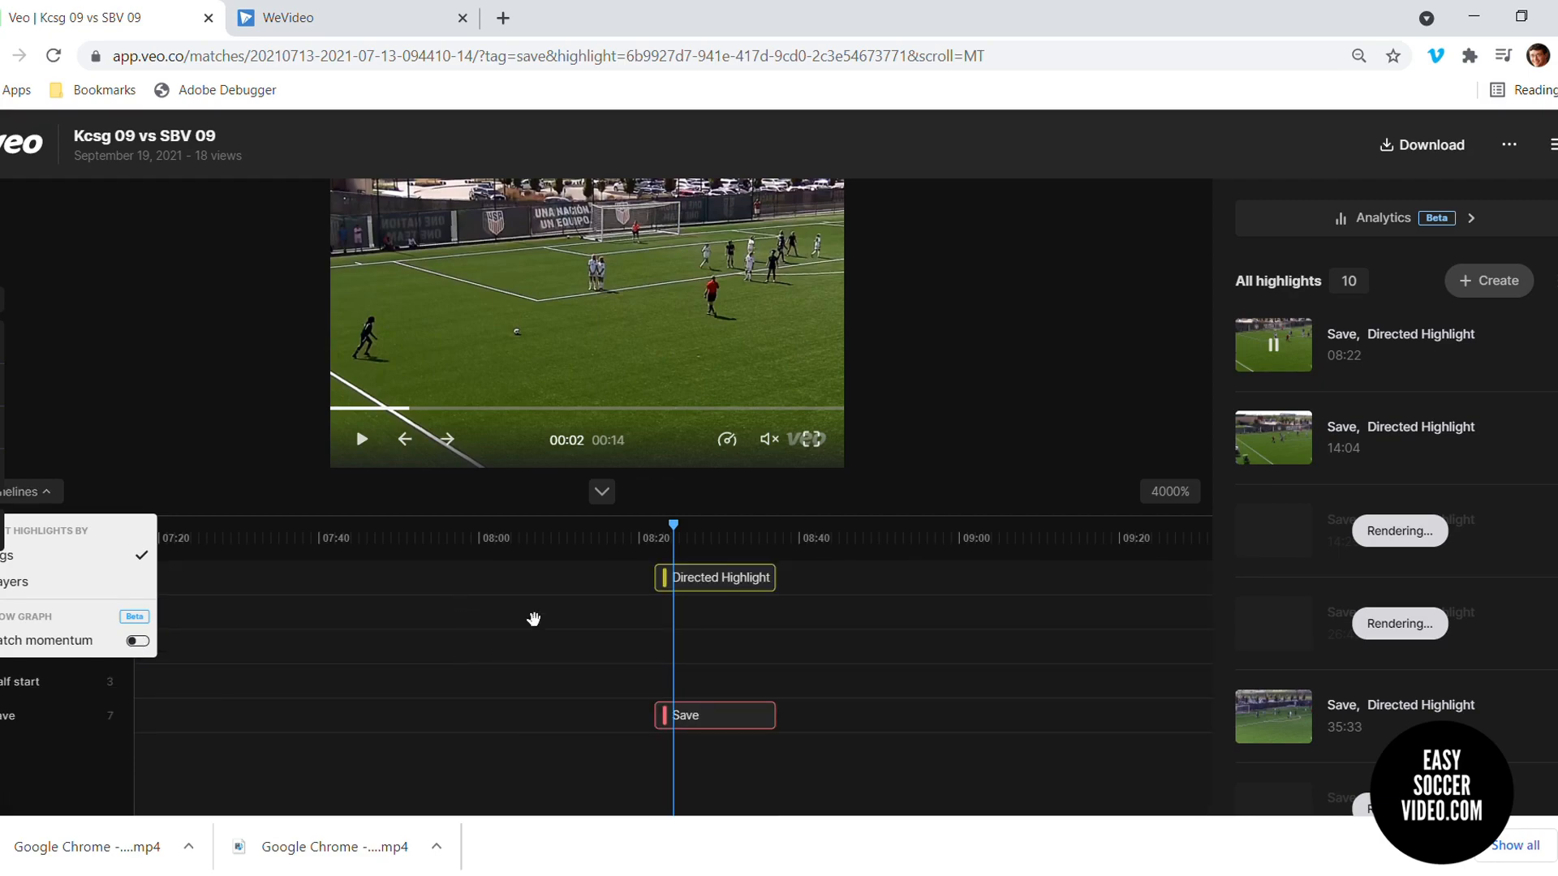
pyautogui.click(139, 641)
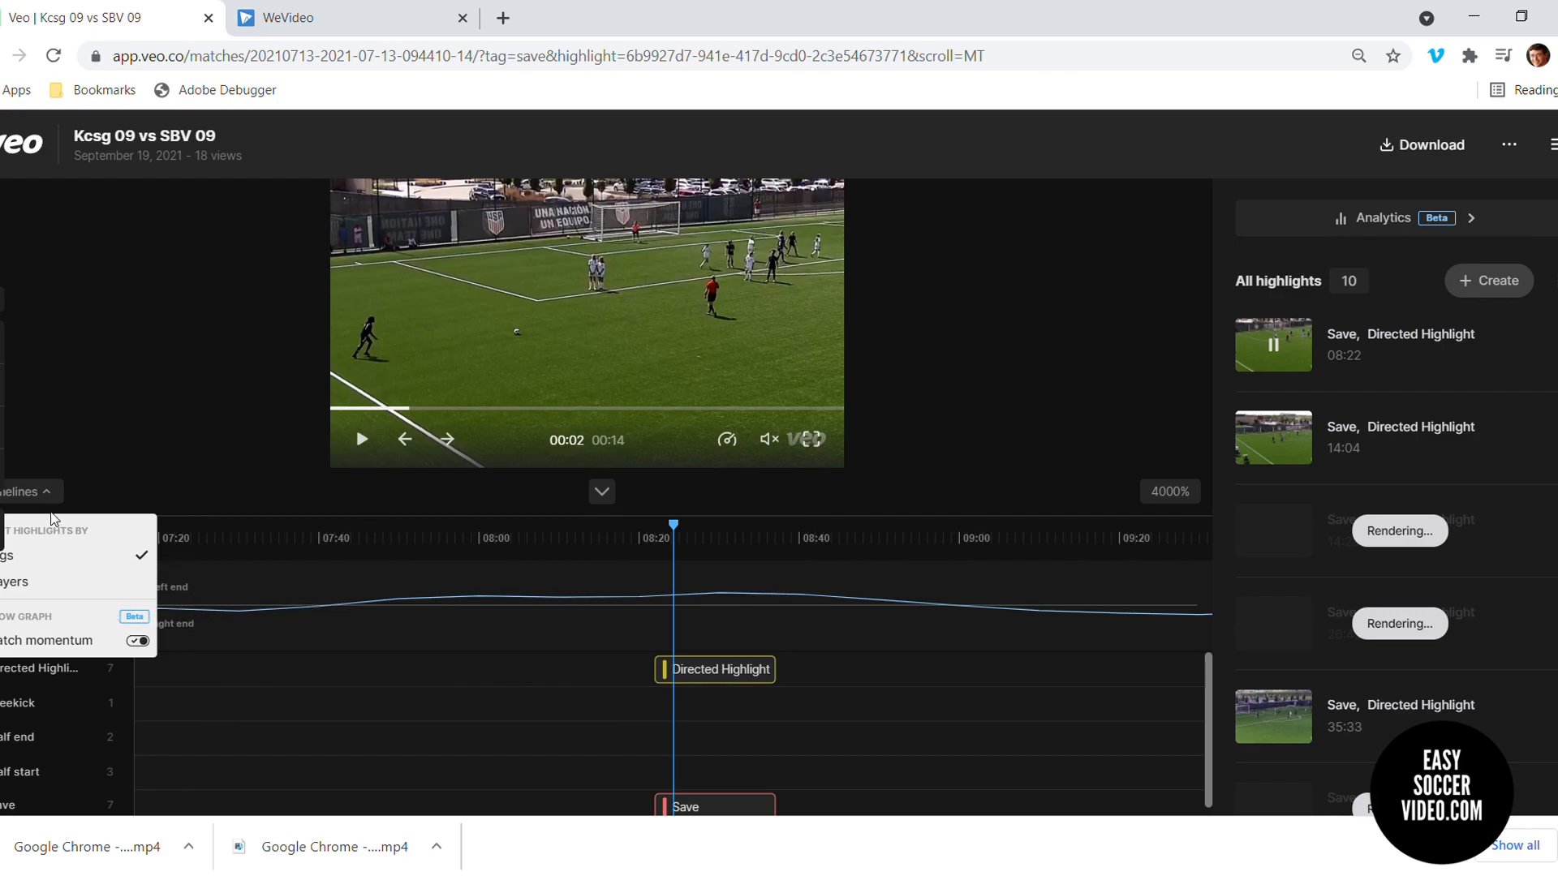
pyautogui.click(47, 493)
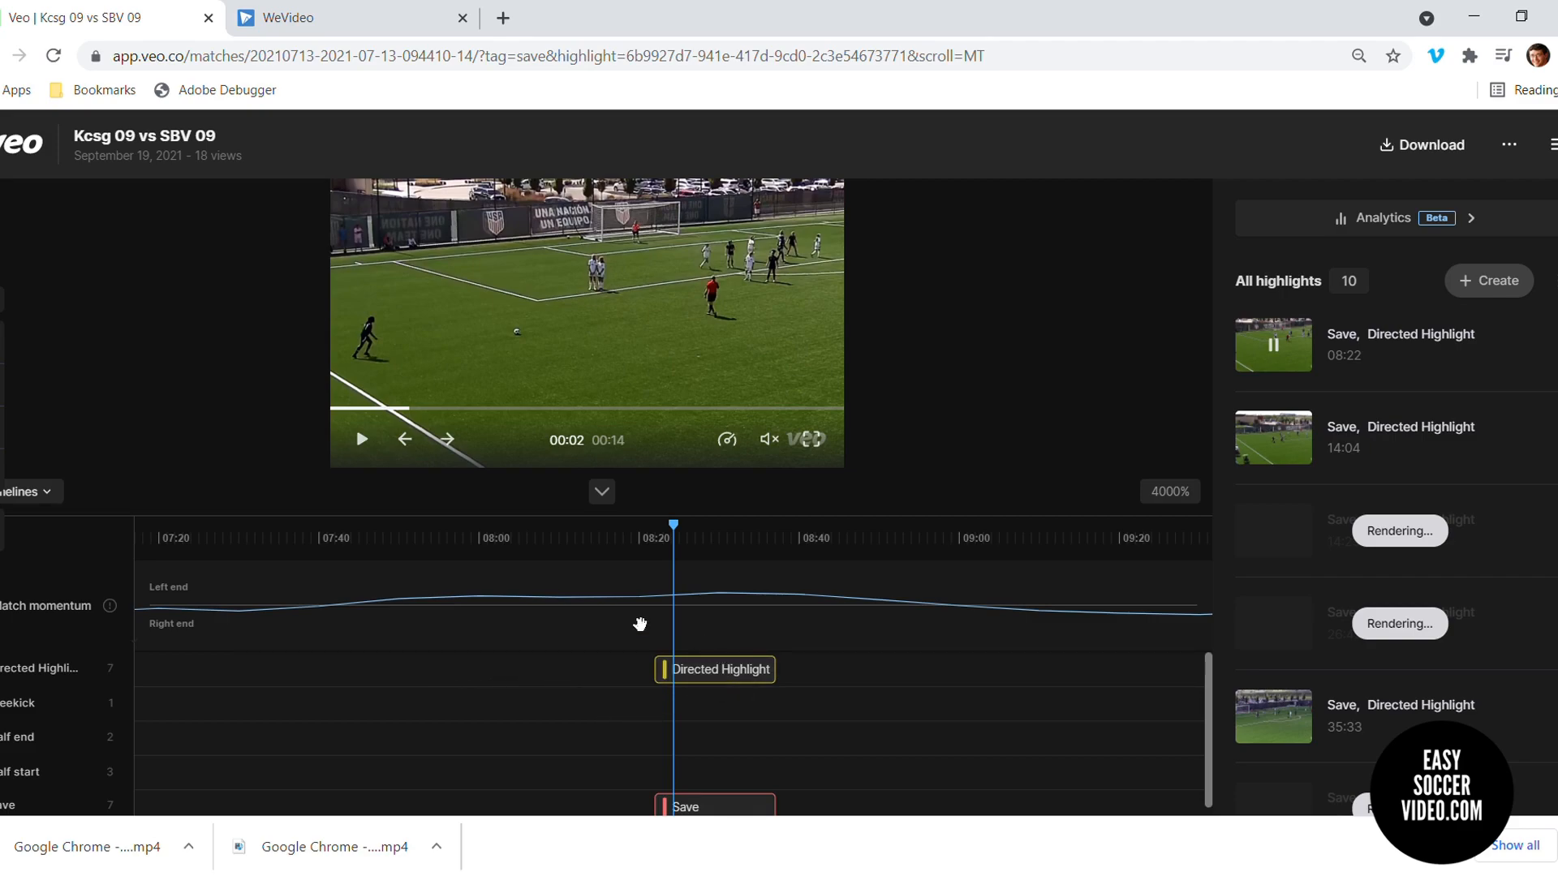
# Zoom the timeline out to 95% and scrub through it to examine the momentum graph across the whole match
pyautogui.scroll(-10, 665, 640)
pyautogui.scroll(-2, 679, 661)
pyautogui.moveTo(664, 689); pyautogui.dragTo(417, 730)
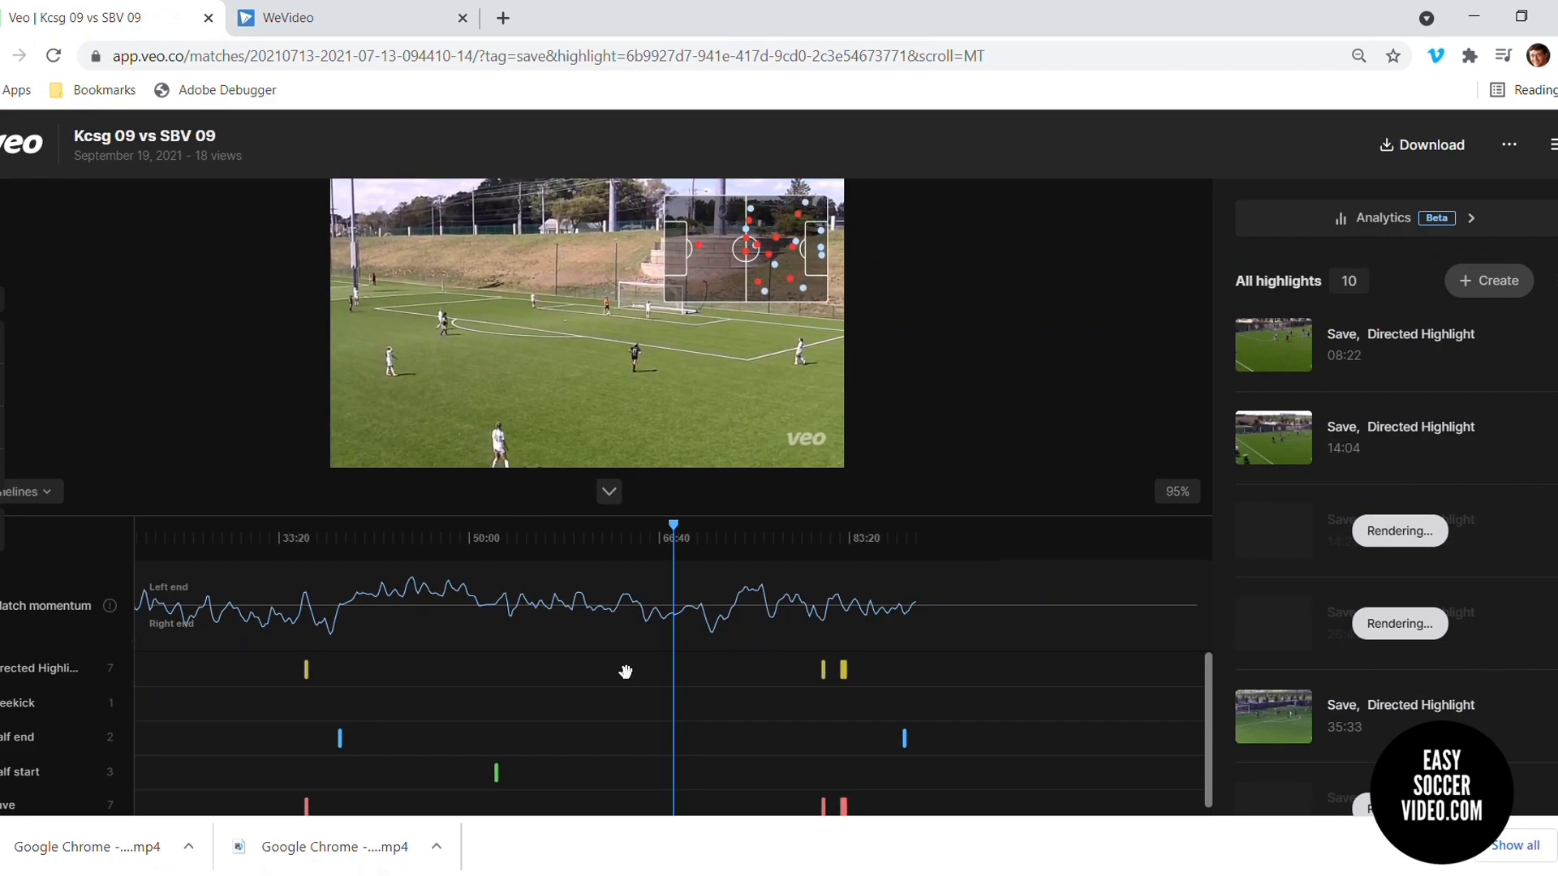
pyautogui.moveTo(626, 574); pyautogui.dragTo(792, 688)
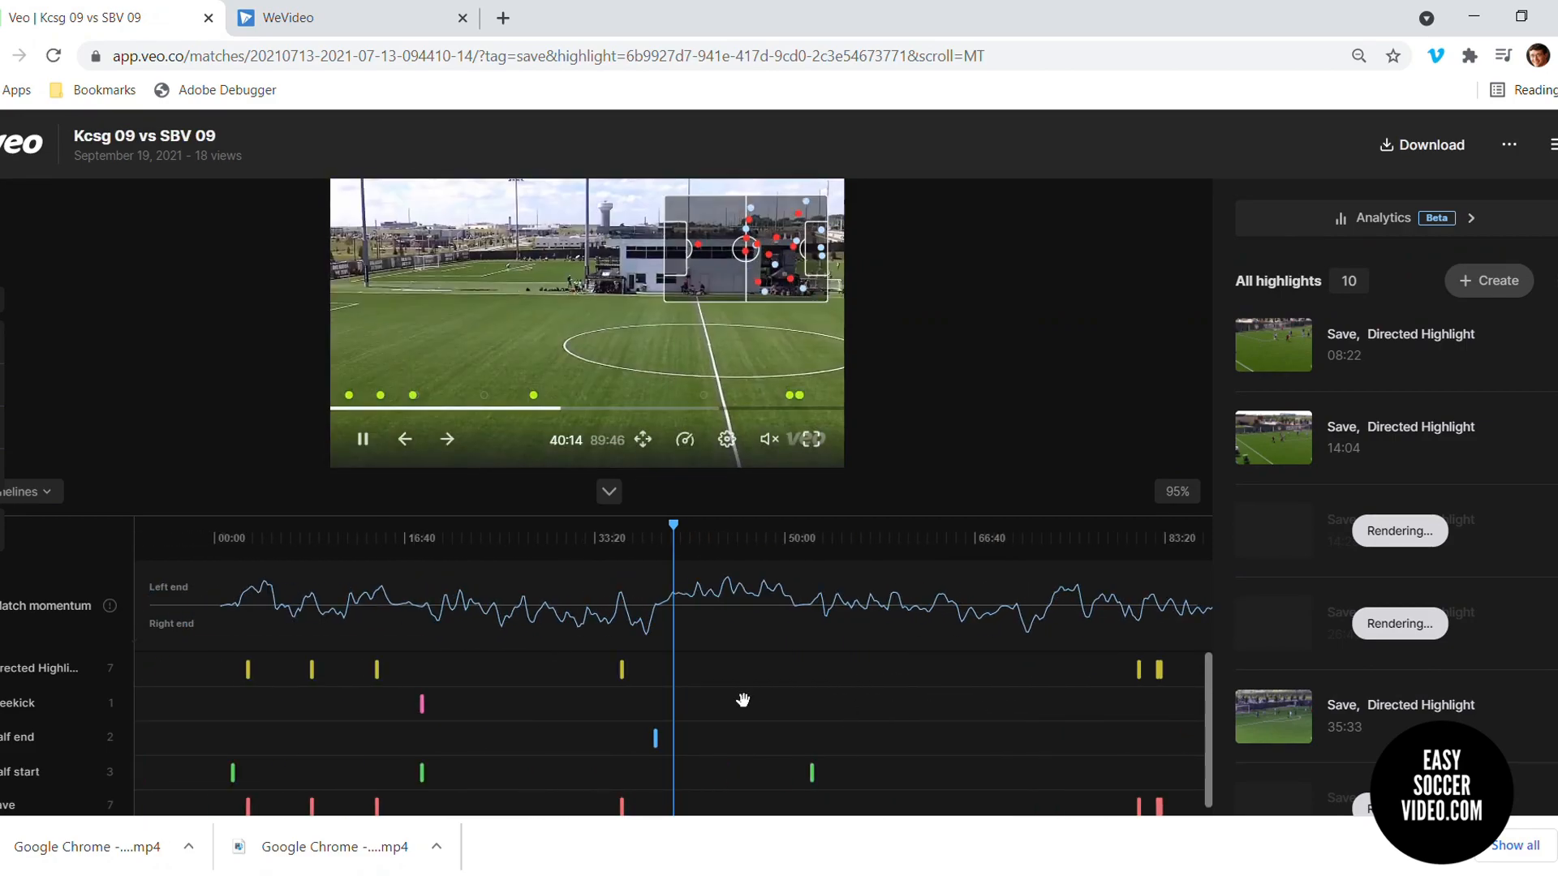
pyautogui.moveTo(591, 699); pyautogui.dragTo(631, 698)
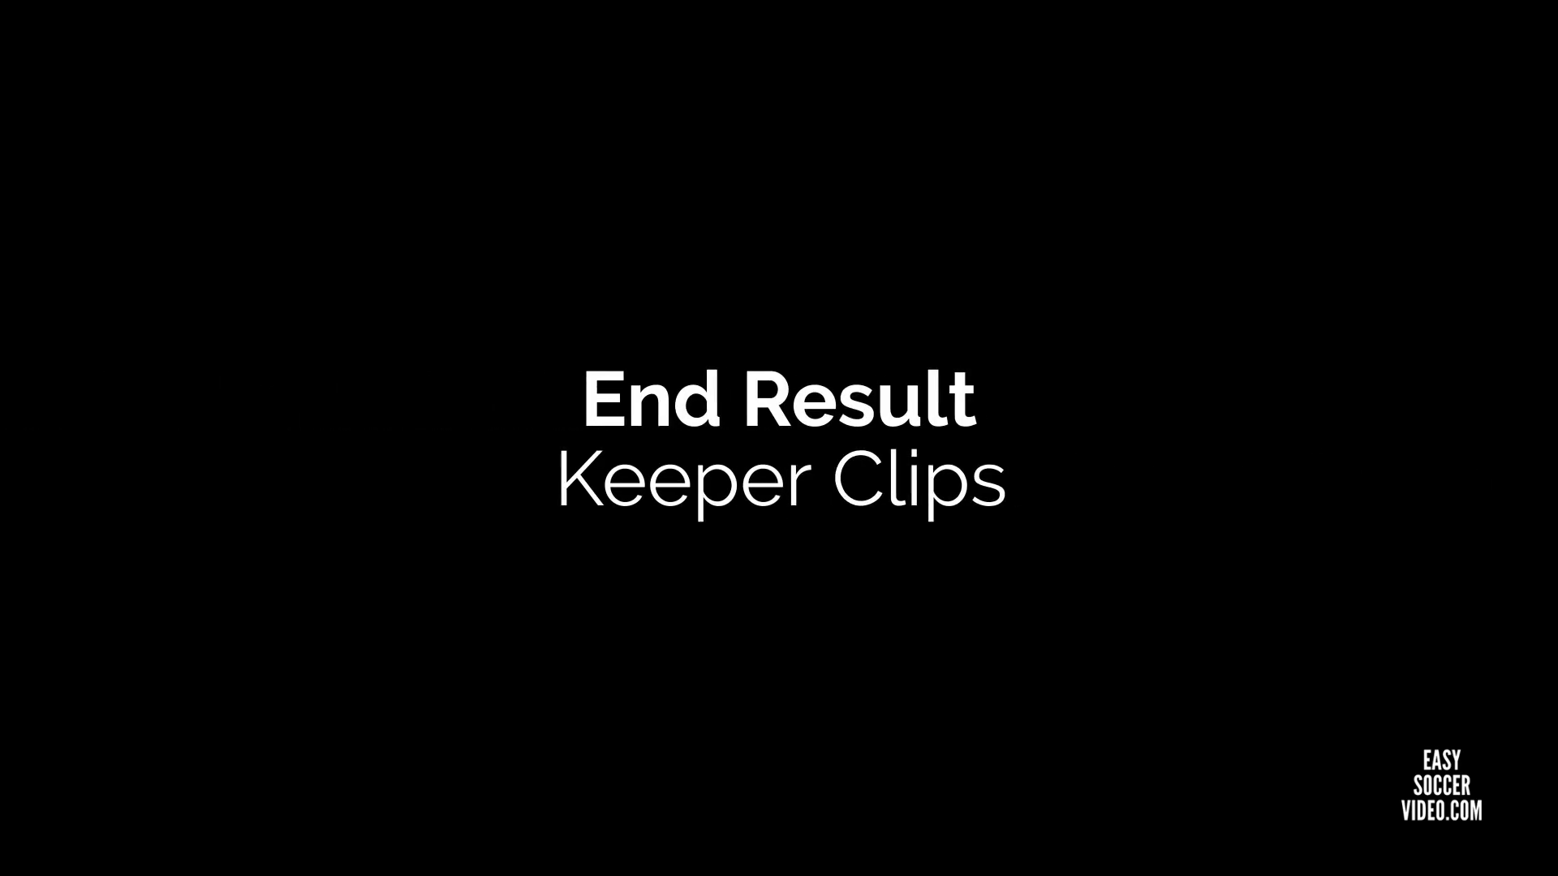